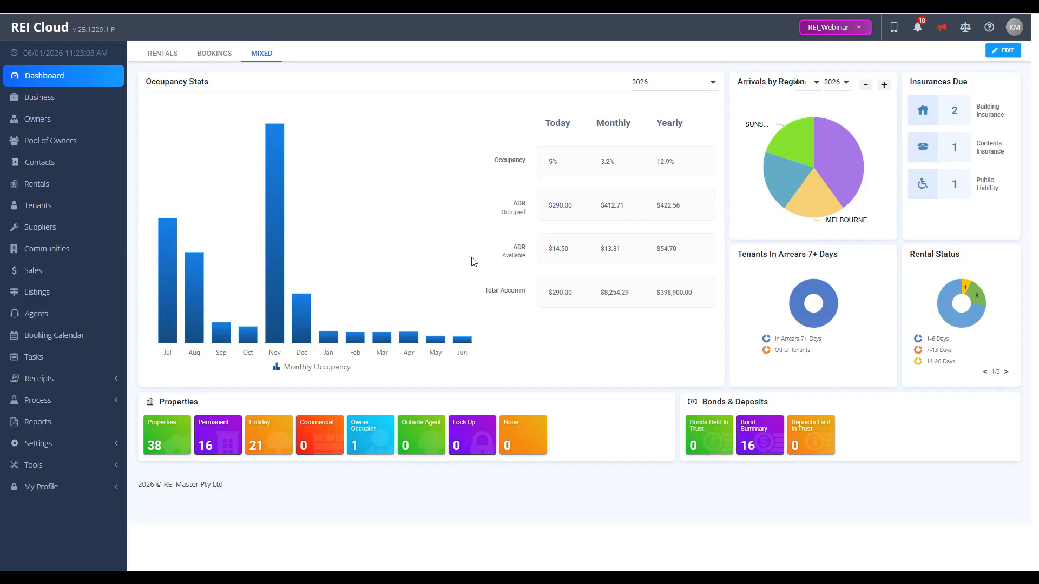
Open the Bank Reconciliation process for the trust account
left_click(54, 402)
scroll(53, 404, "down", 4)
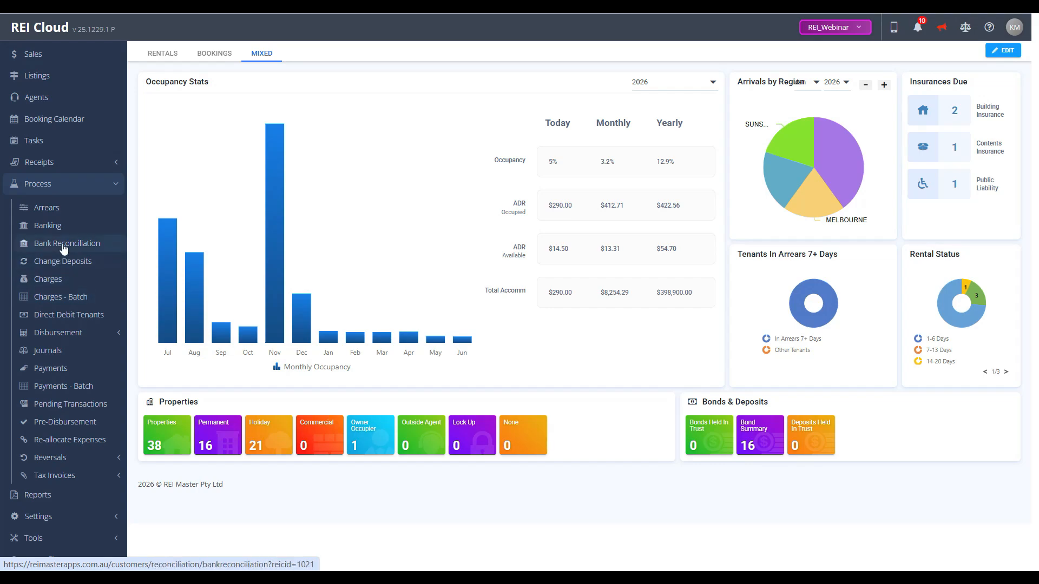
left_click(64, 245)
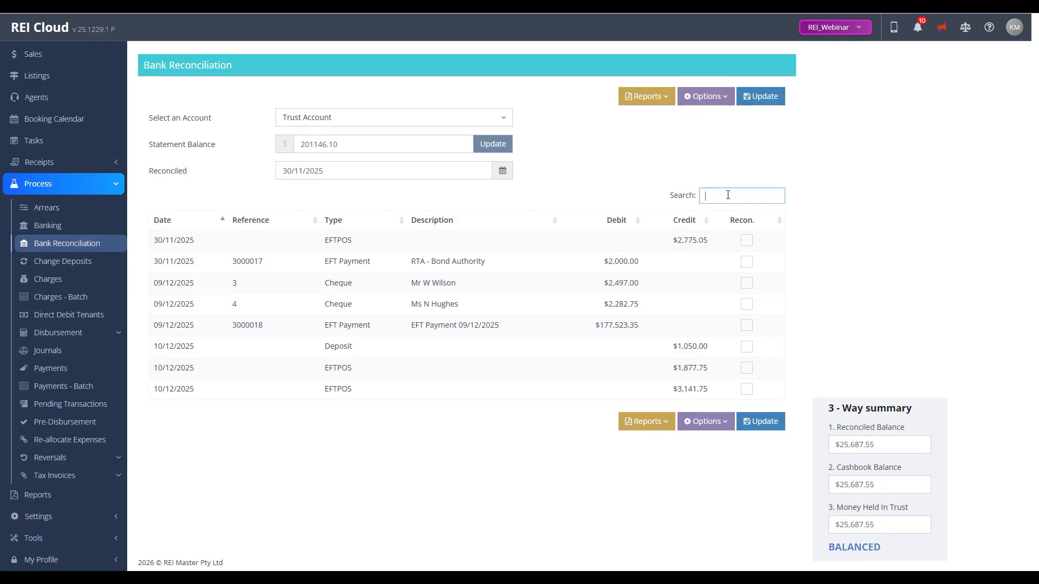
Search the unreconciled transactions for "300", and clear the search to list all transactions again
type("300")
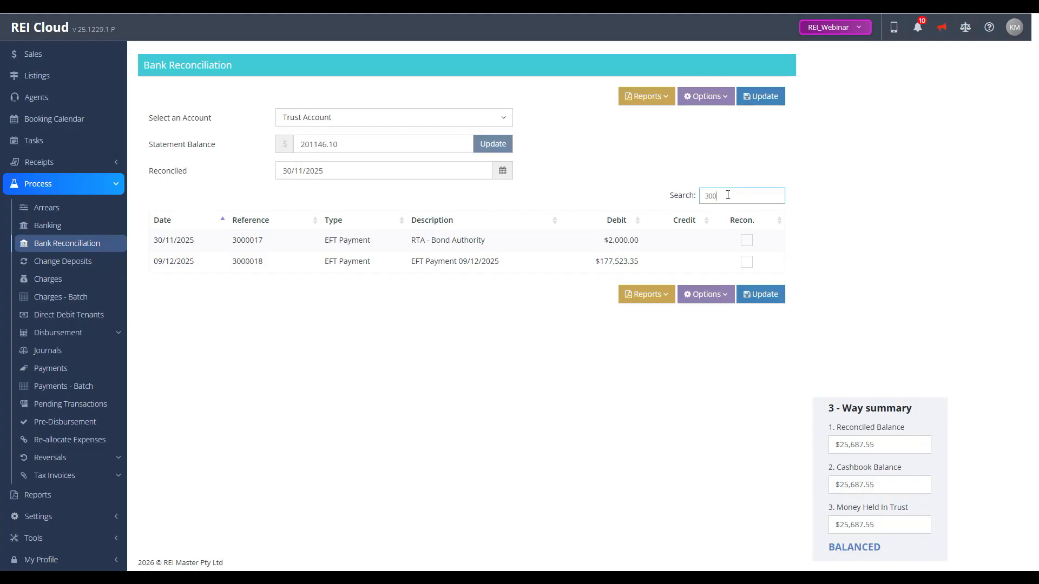
key("BackSpace")
key("BackSpace")
key("BackSpace")
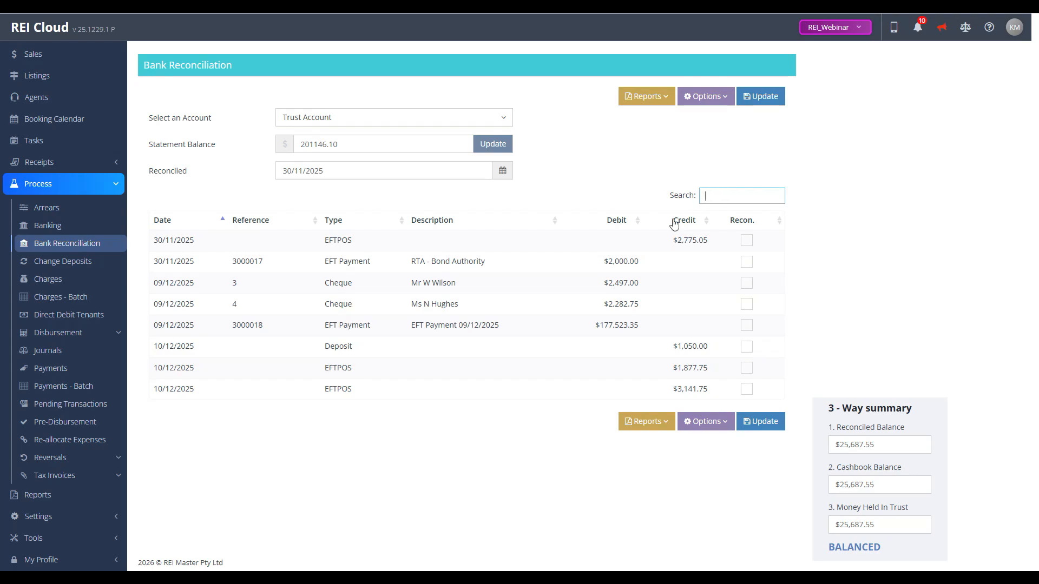
right_click(650, 246)
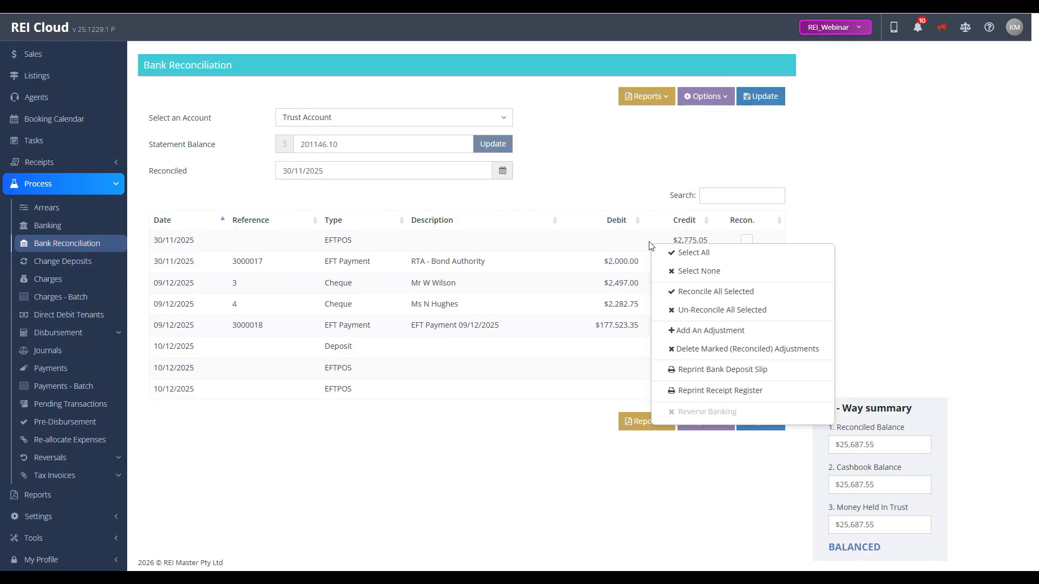
left_click(615, 232)
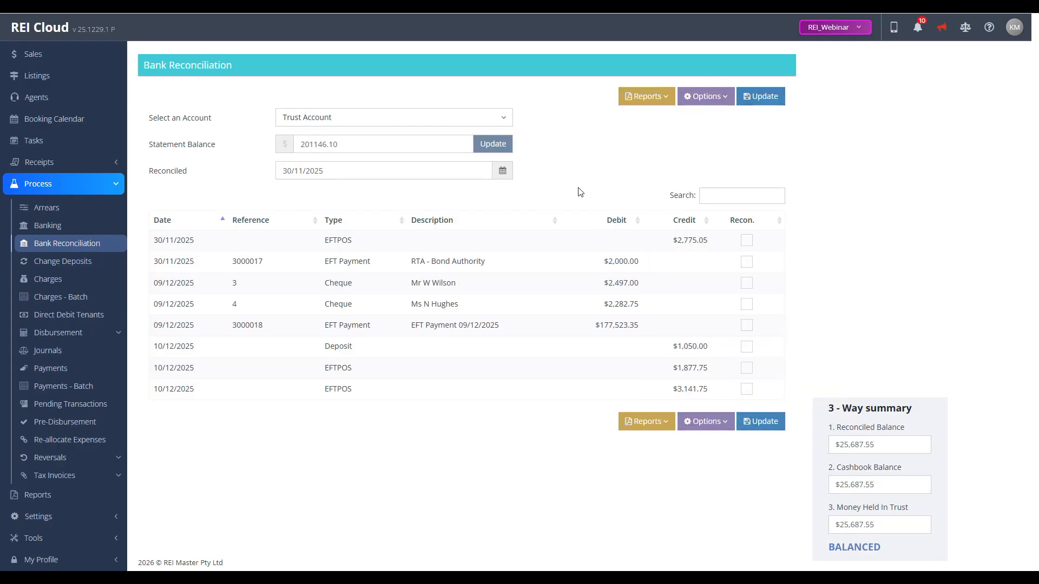
Mark the $2,775.05 EFTPOS transaction dated 30/11/2025 as reconciled and update the statement balance to 203921.15
left_click(747, 239)
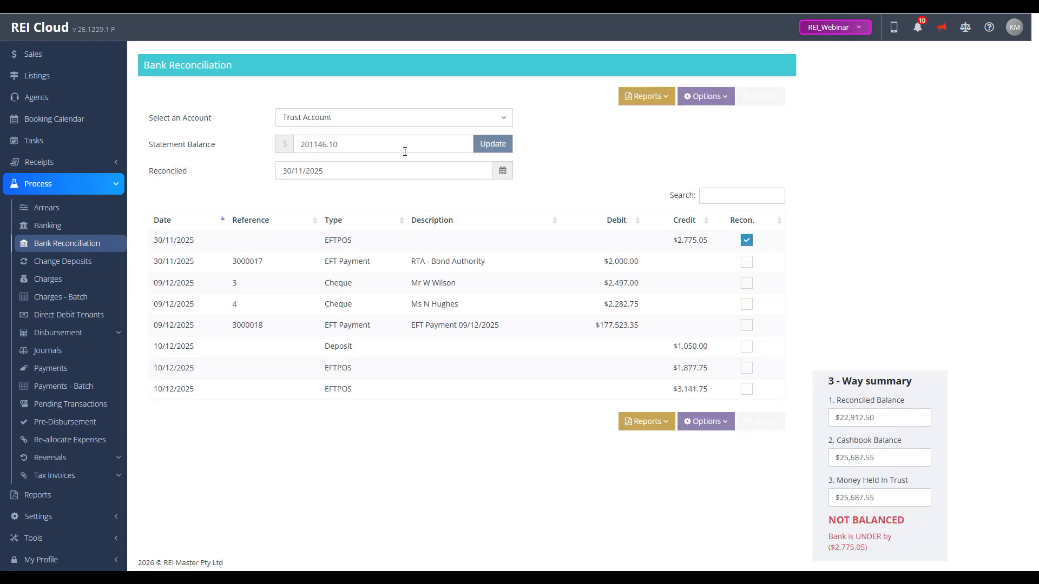
left_click_drag(404, 145, 287, 142)
type("203921.15")
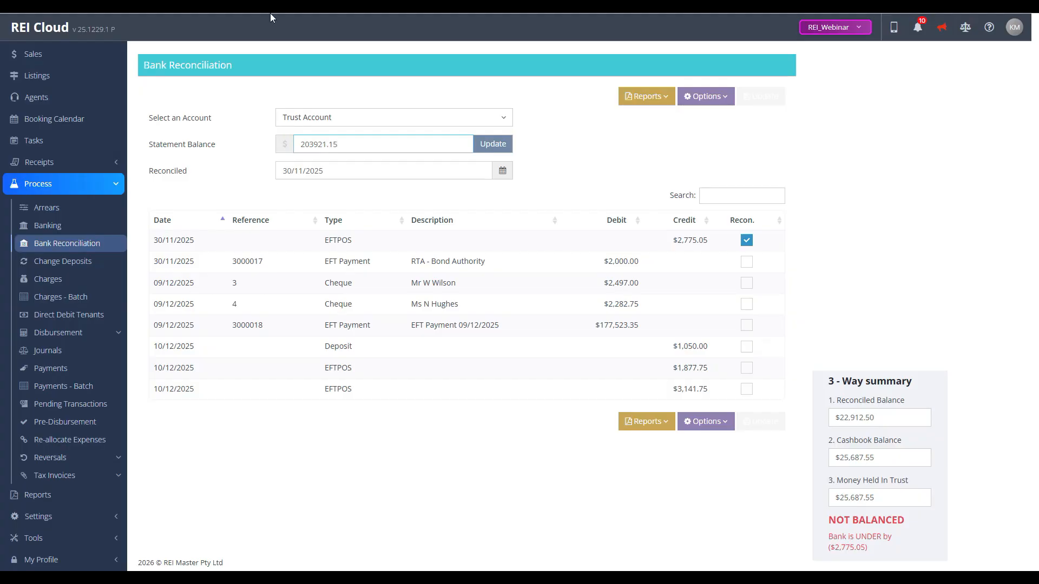
left_click(503, 173)
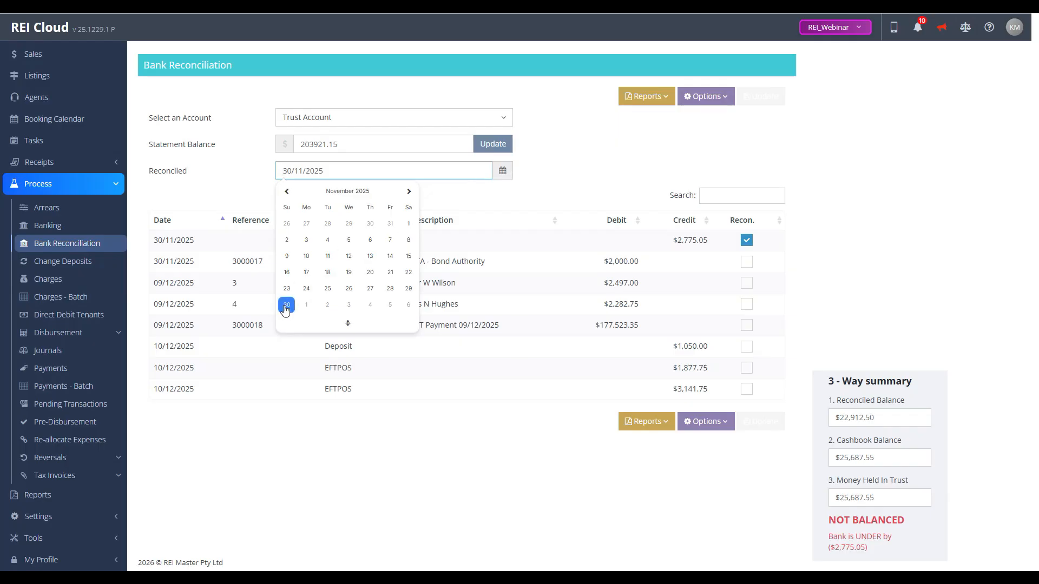
left_click(563, 169)
left_click(493, 144)
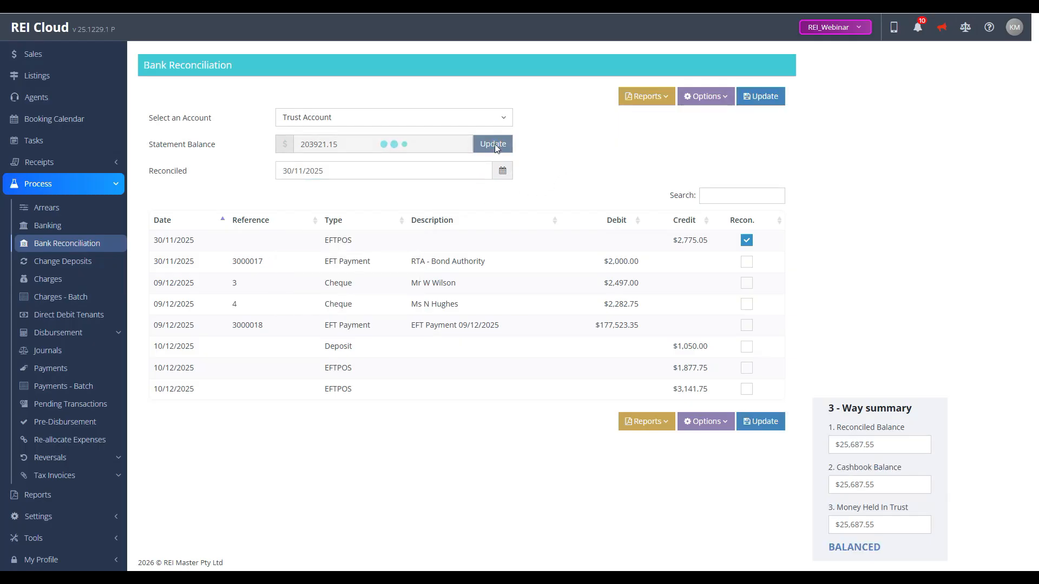
Mark the $2,000.00 RTA - Bond Authority payment as reconciled and update the statement balance to 201921.15
left_click(747, 262)
left_click_drag(363, 144, 274, 148)
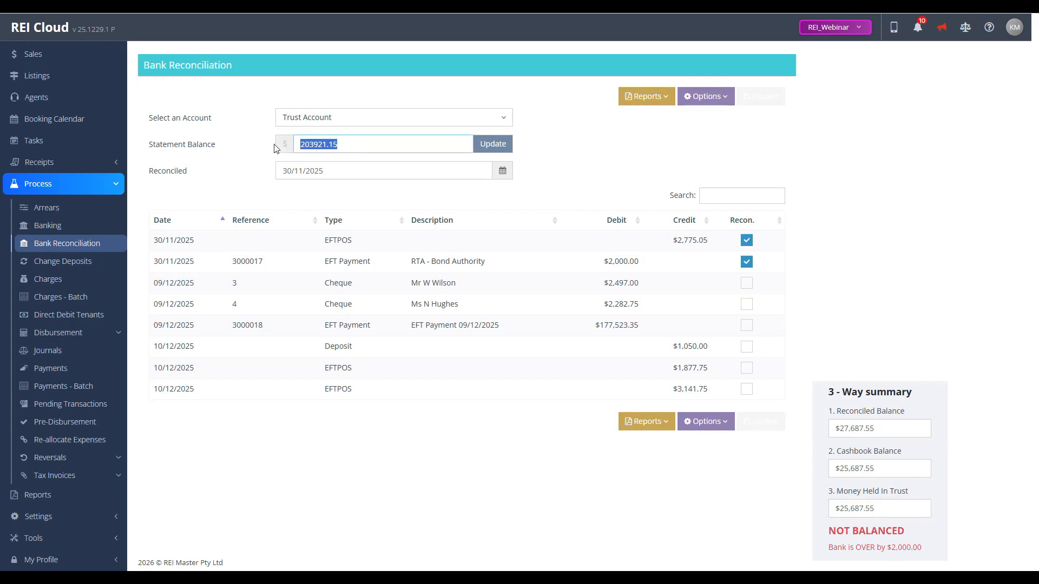
type("201921.15")
left_click(493, 147)
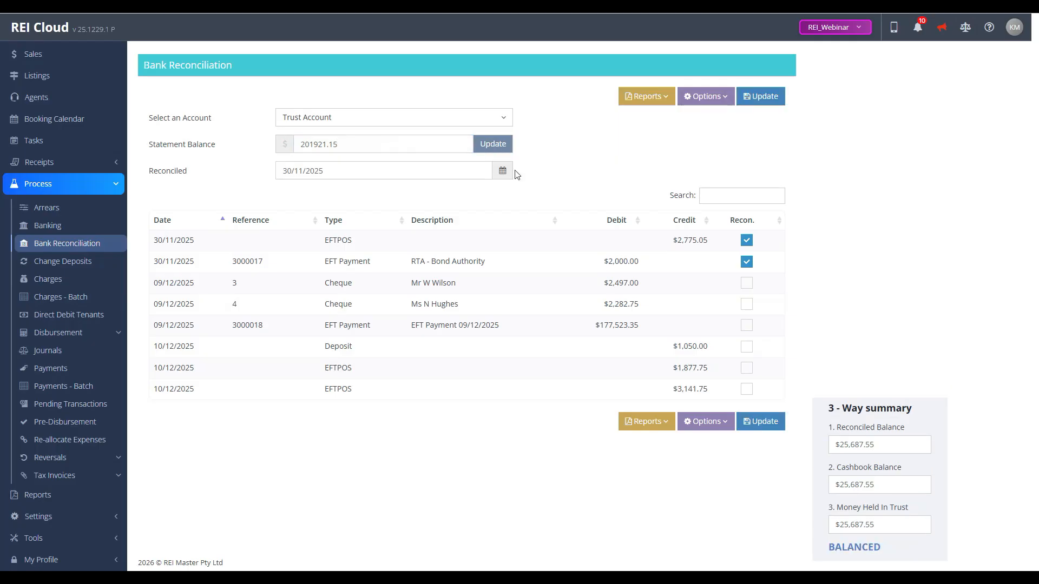
Mark the $2,497.00 cheque as reconciled, with statement balance 199424.15 and reconciled date 09/12/2025
left_click(747, 283)
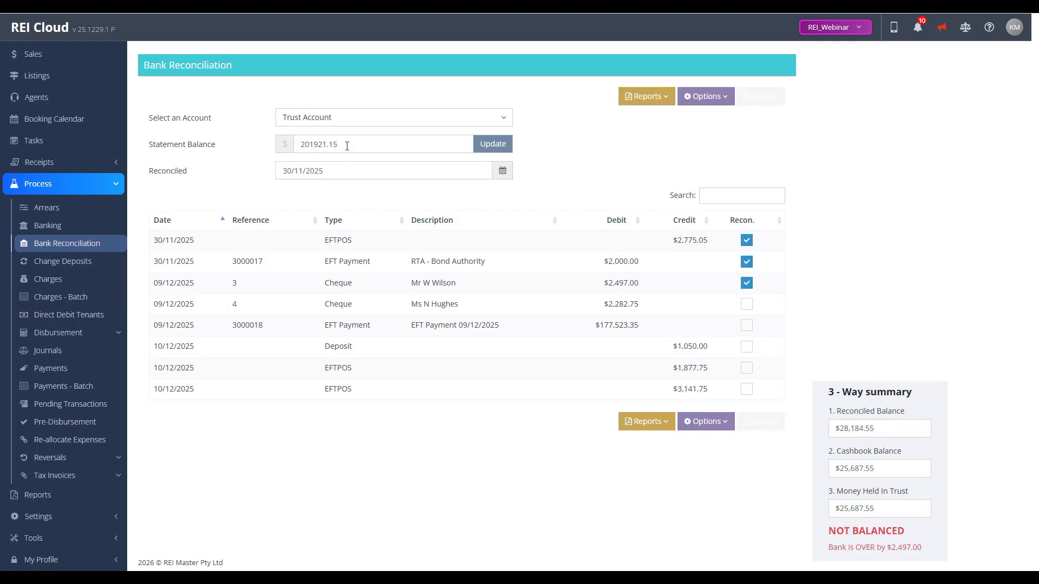
left_click_drag(348, 144, 281, 148)
key("BackSpace")
type("199424.15")
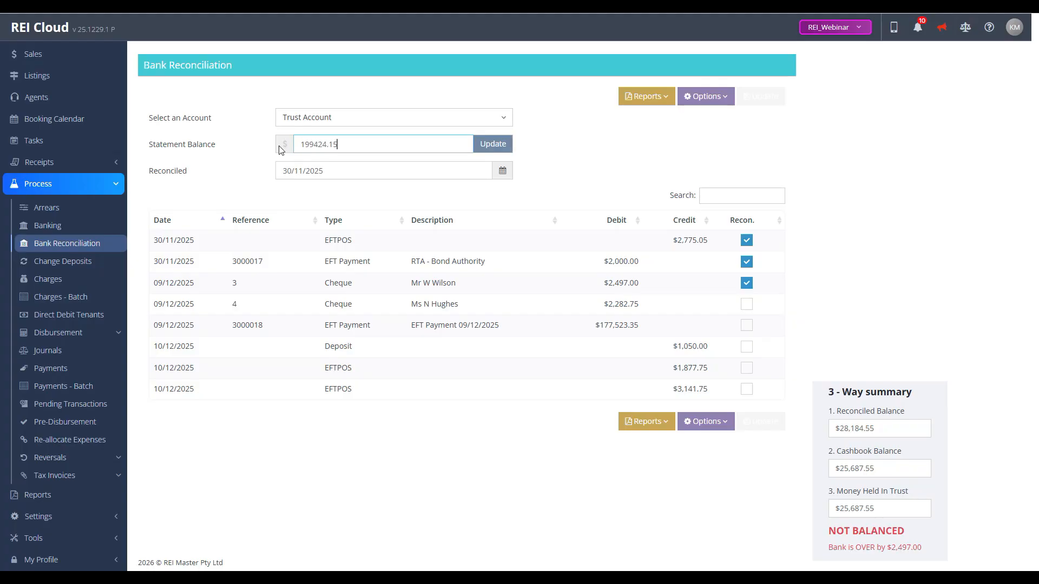
left_click(502, 171)
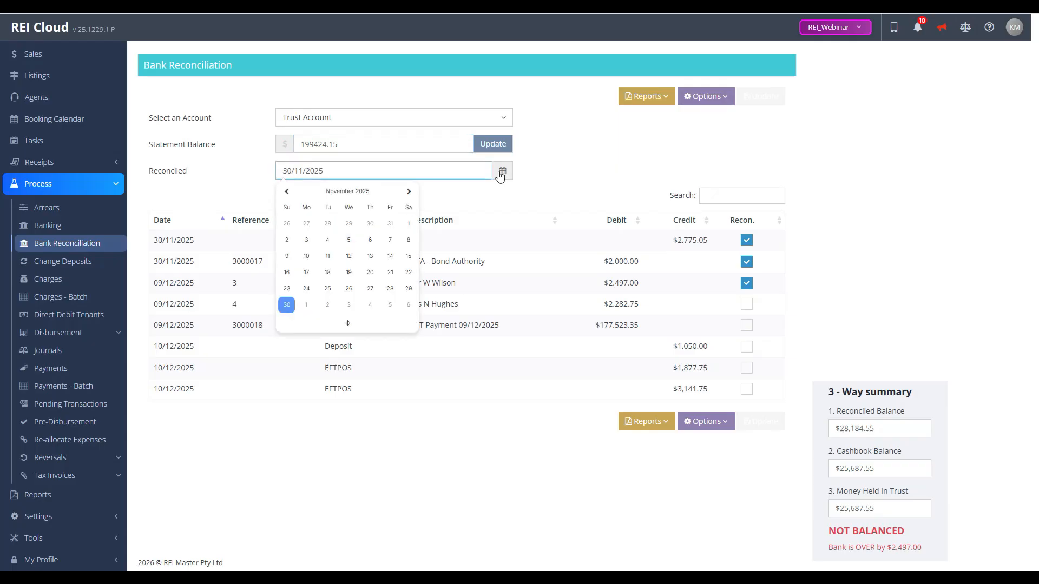
left_click(408, 196)
left_click(329, 240)
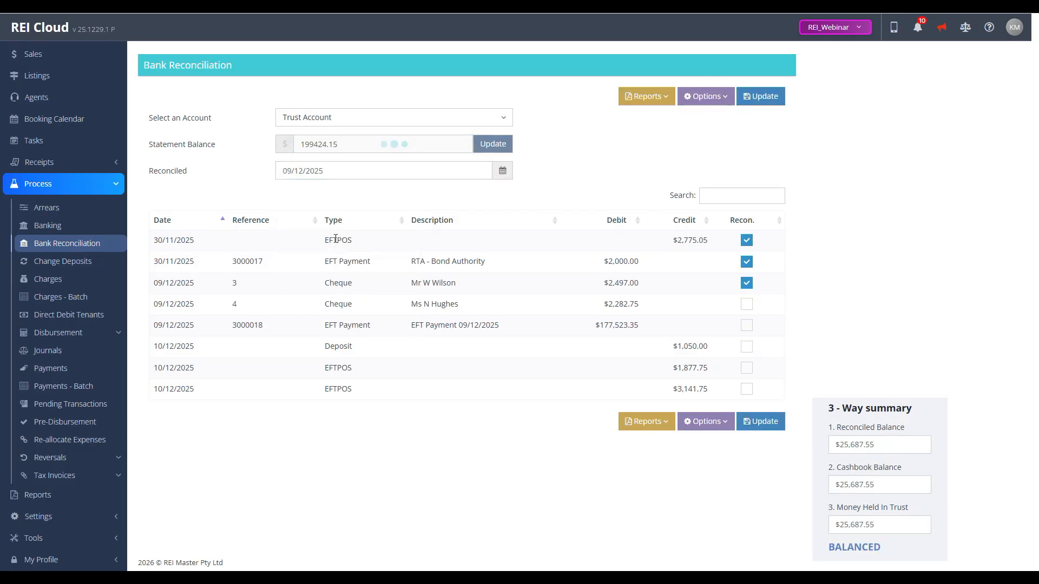
Mark the $2,282.75 cheque as reconciled and update the statement balance to 197141.40
left_click(747, 304)
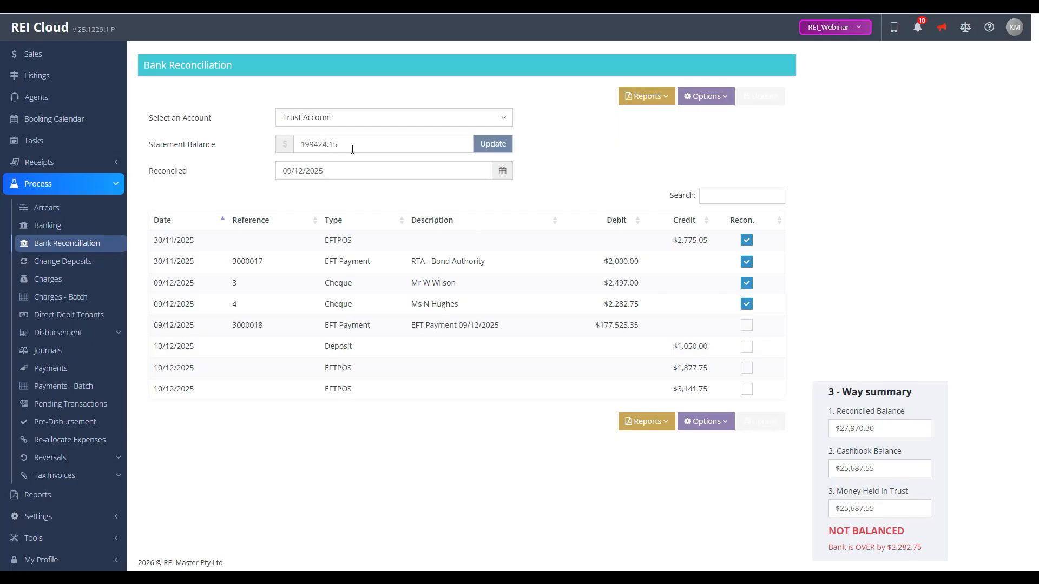
left_click_drag(352, 150, 270, 153)
type("197141.40")
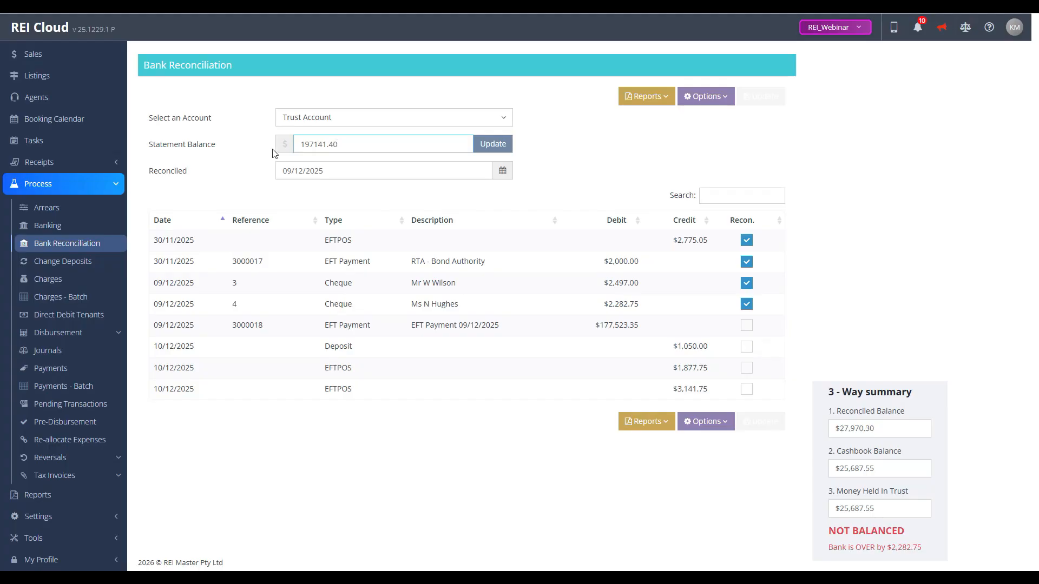
left_click(497, 148)
Mark the $177,523.35 EFT payment as reconciled and update the statement balance to 19618.05
left_click(747, 325)
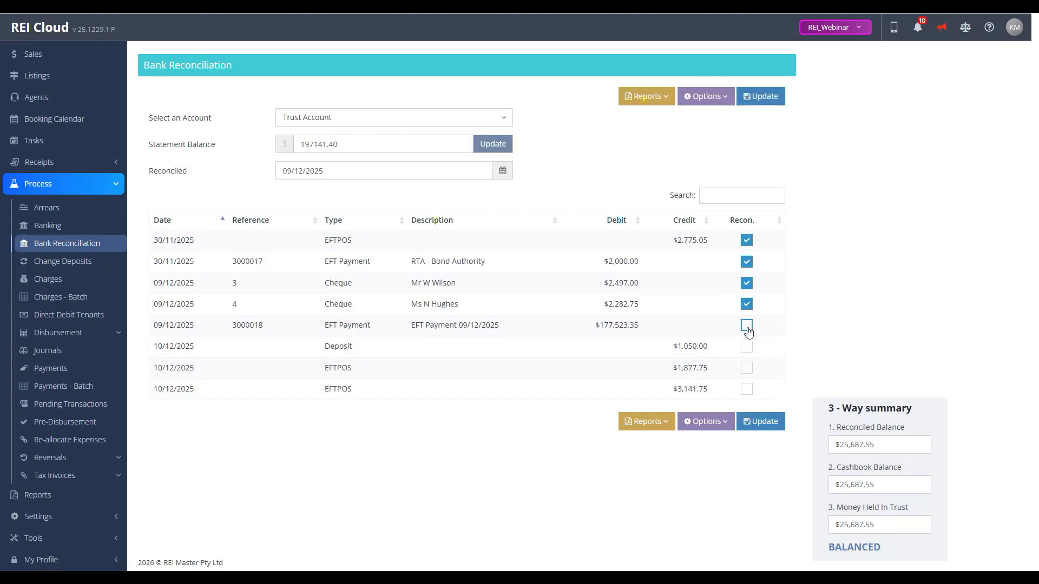
left_click_drag(468, 148, 276, 151)
type("19618.05")
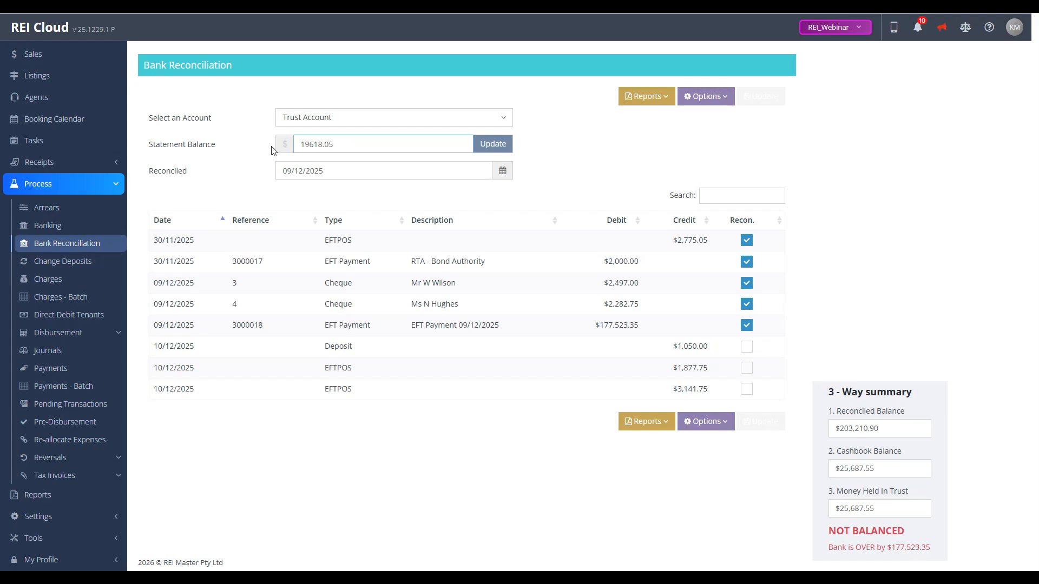
left_click(492, 149)
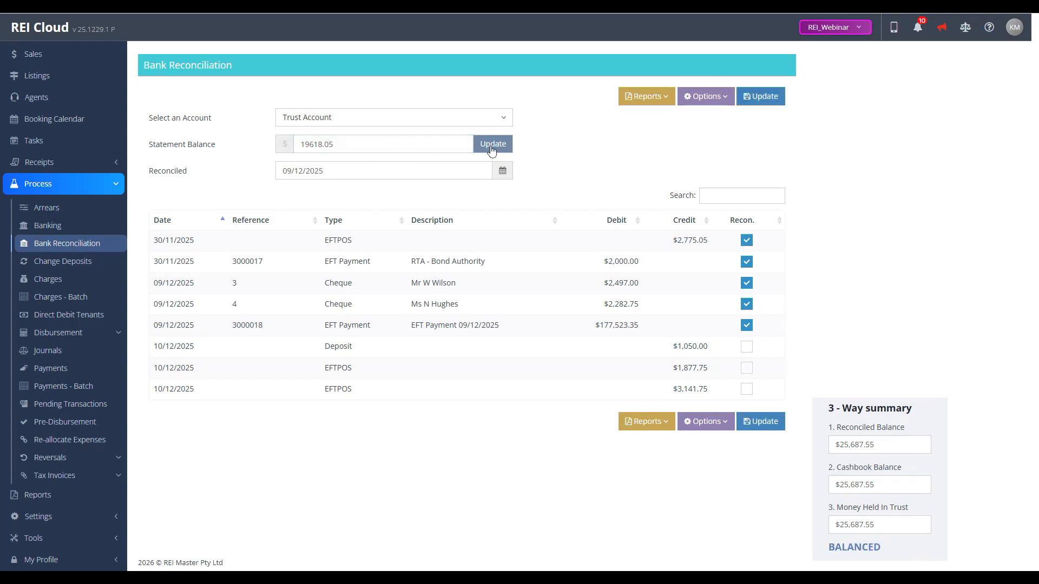
Mark the $1,050.00 deposit as reconciled, with statement balance 20668.05 and reconciled date 10/12/2025
left_click(747, 347)
left_click_drag(335, 145, 276, 144)
type("2066")
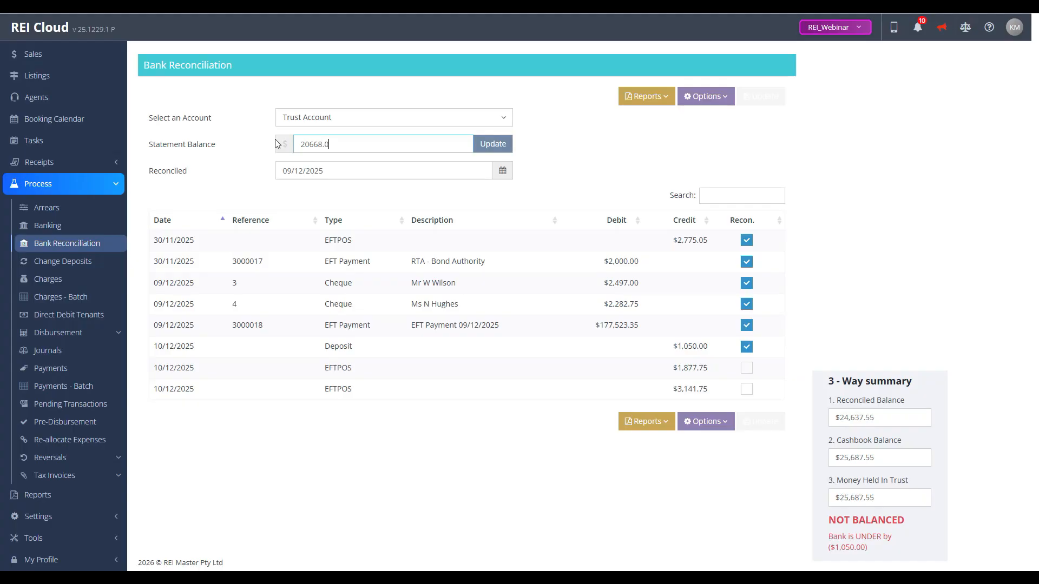
left_click(503, 173)
left_click(348, 240)
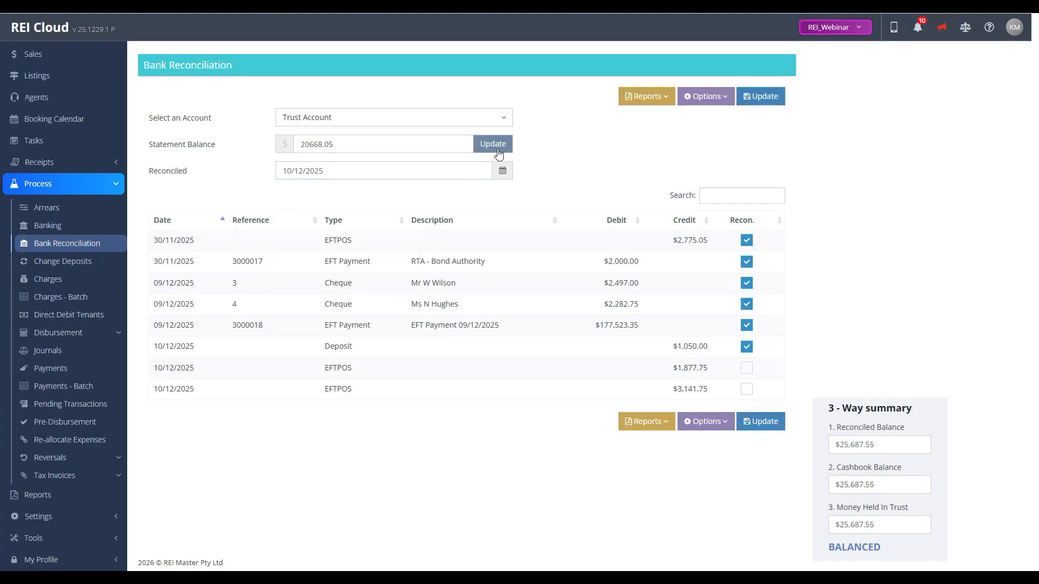
Mark the $1,877.75 EFTPOS transaction as reconciled and update the statement balance to 22545.80
left_click(747, 368)
left_click_drag(335, 144, 274, 150)
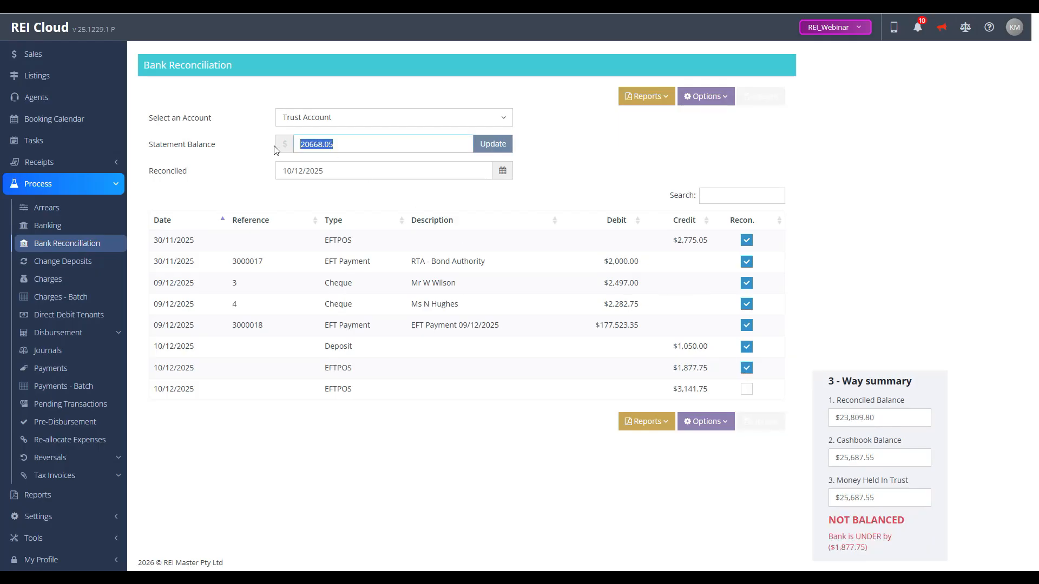
type("22545.80")
left_click(499, 150)
Mark the $3,141.75 EFTPOS transaction as reconciled and update the statement balance to 25687.55
left_click(747, 389)
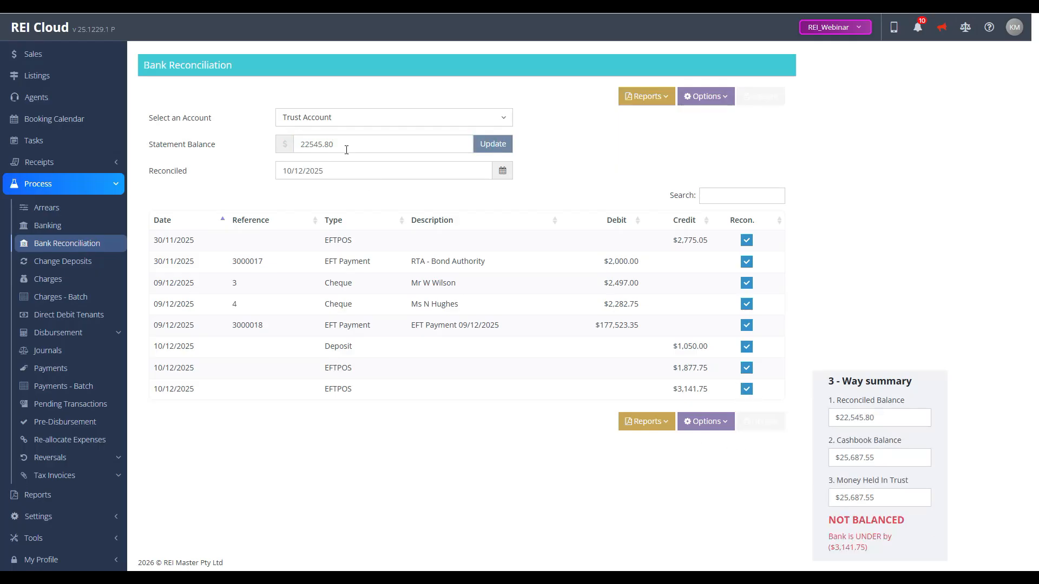
left_click_drag(348, 144, 296, 147)
type("25687.55")
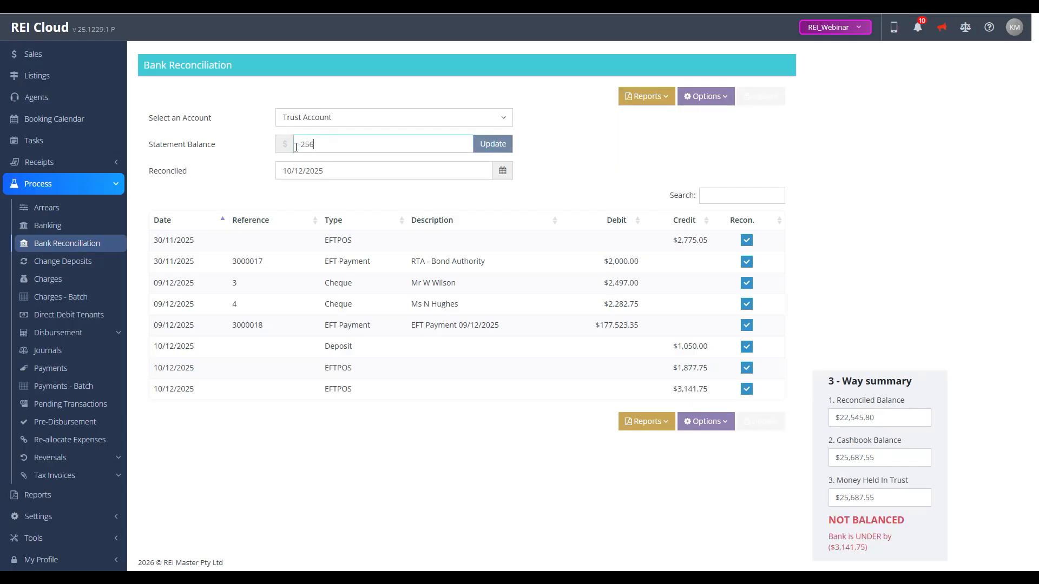
left_click(493, 144)
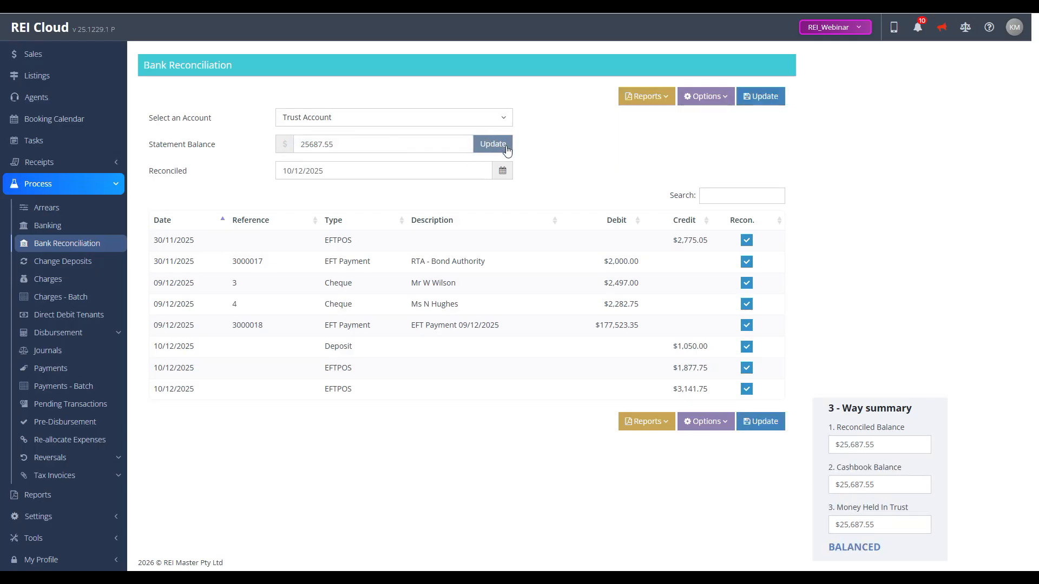
Update the bank reconciliation to process the marked transactions and create a bank reconciliation snapshot
left_click(752, 102)
left_click(722, 145)
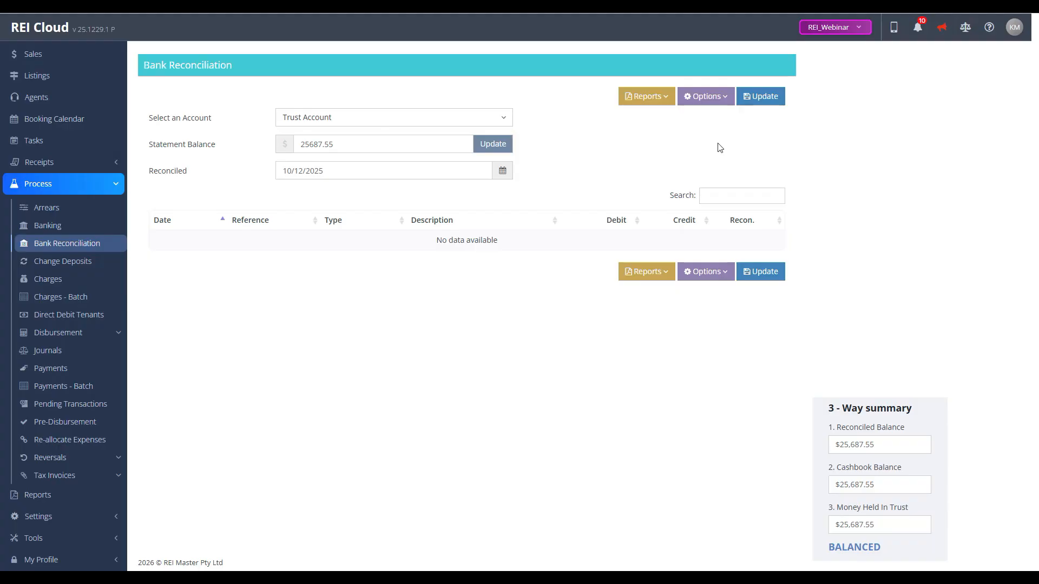
left_click(644, 98)
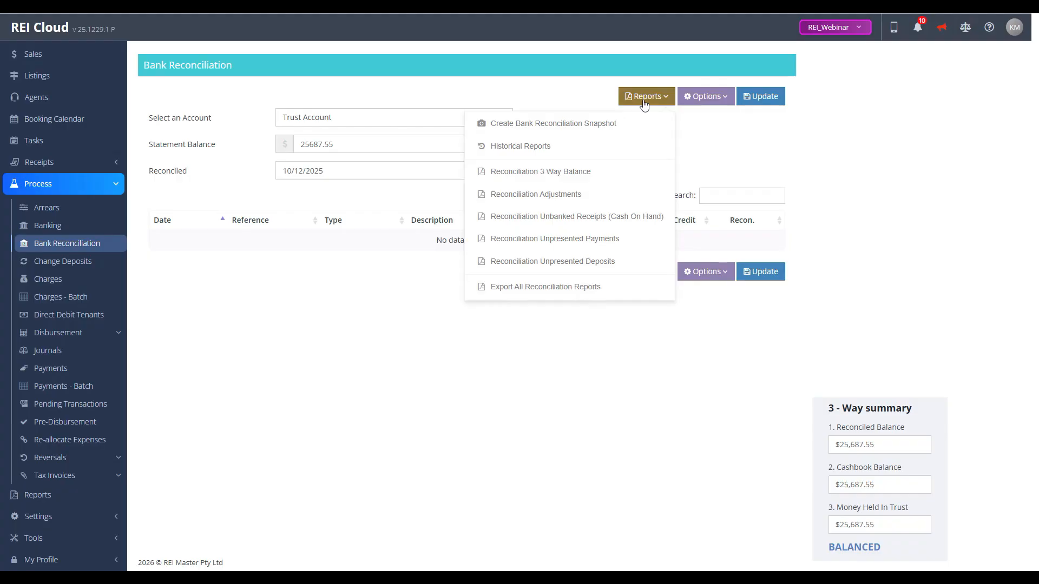
left_click(566, 125)
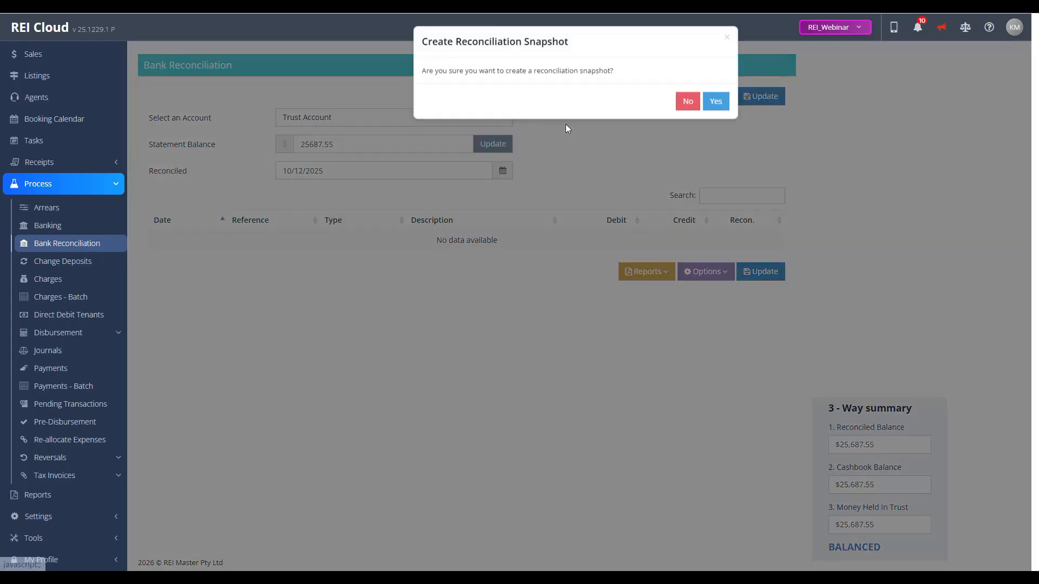
left_click(717, 107)
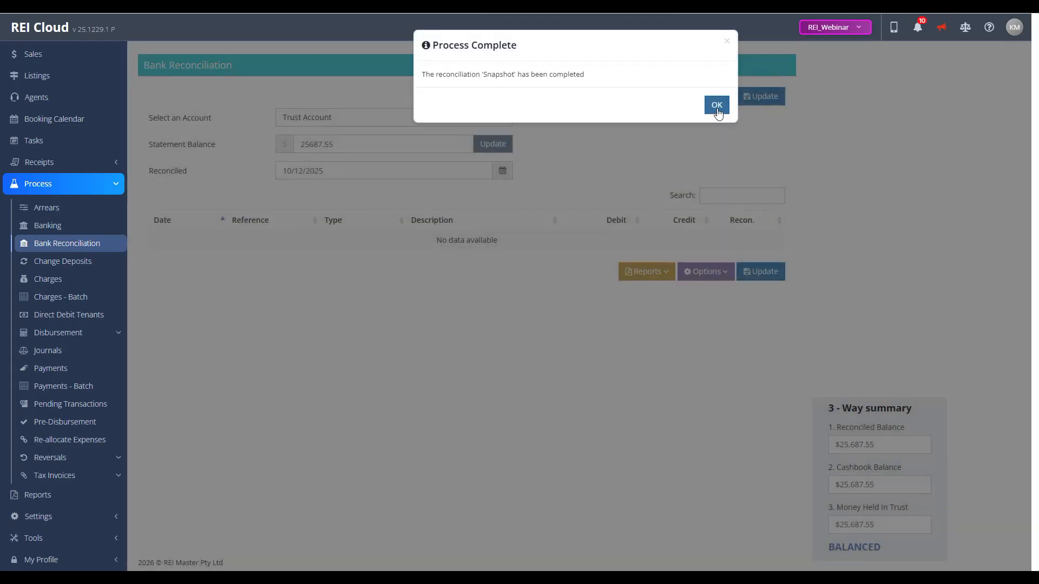
left_click(717, 106)
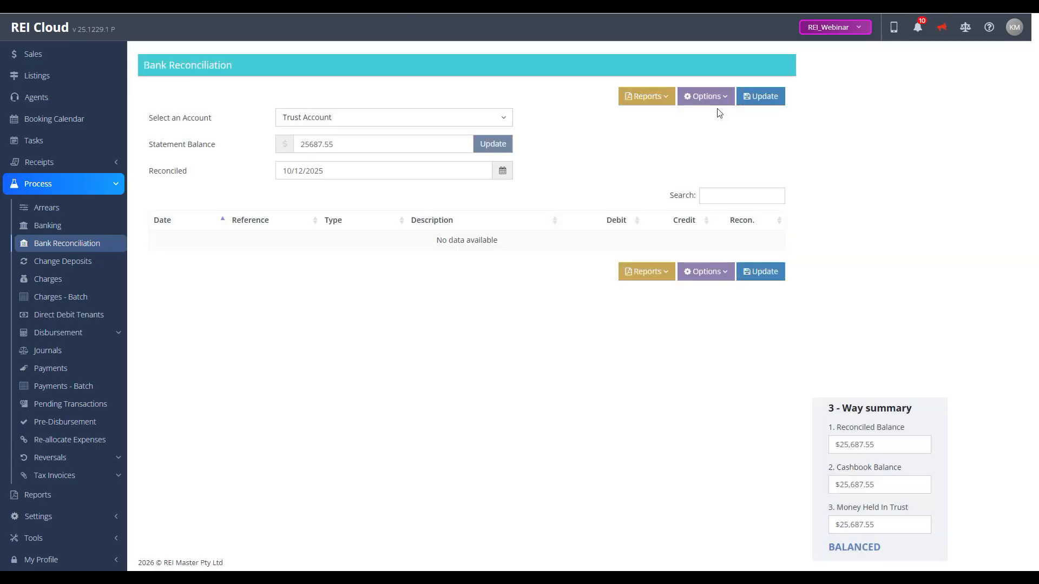
Open the historical reconciliation reports and review the list of snapshots for the current financial year to date
left_click(648, 99)
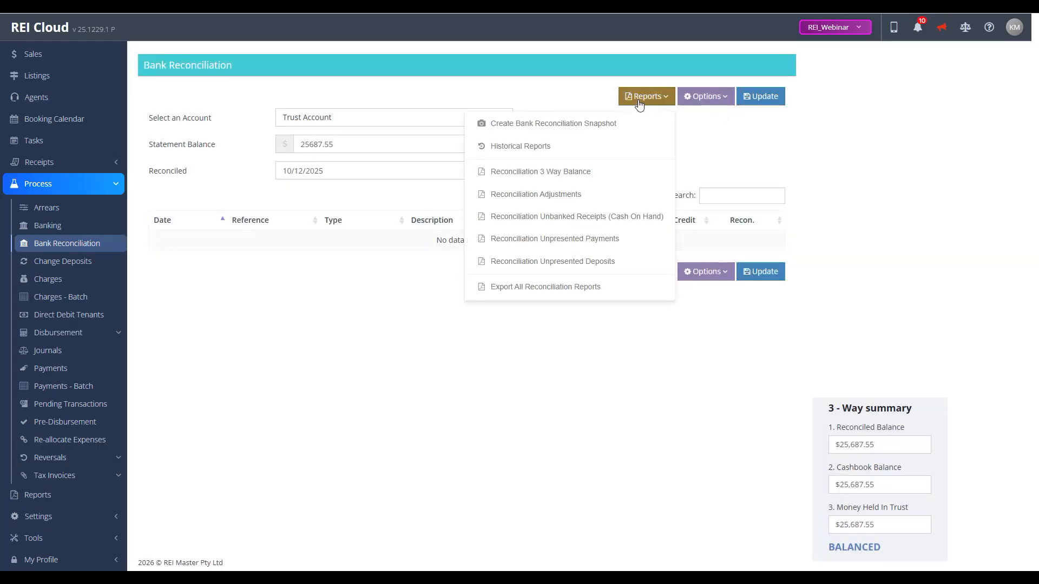
left_click(506, 154)
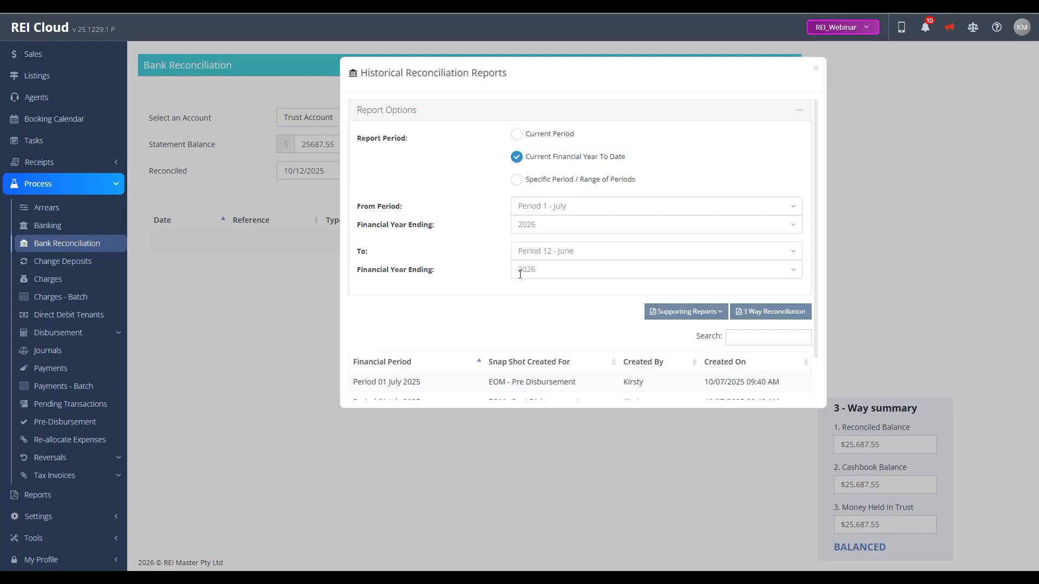
scroll(518, 274, "down", 7)
scroll(520, 274, "up", 2)
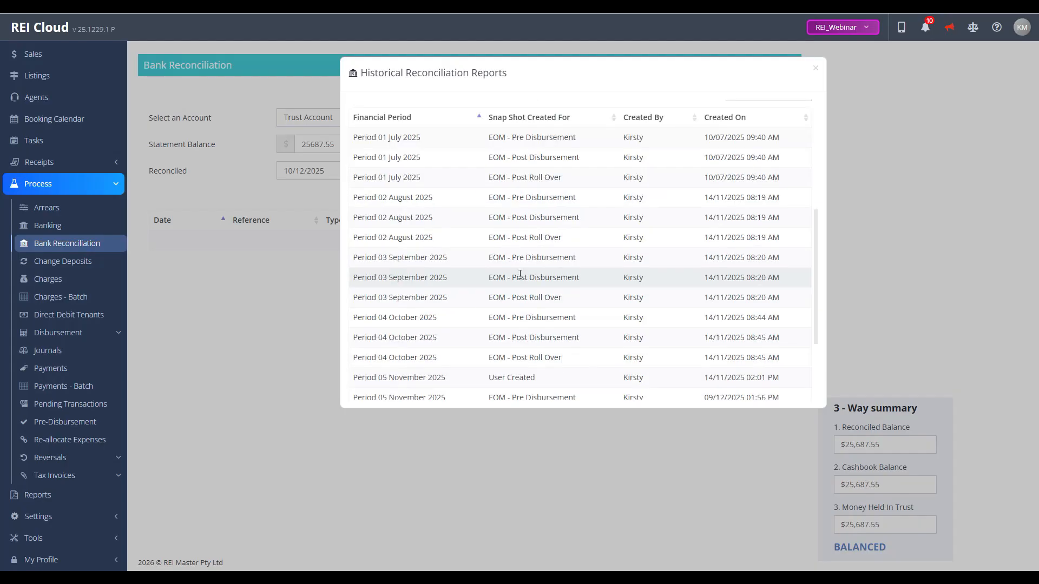
Open the 3 Way Reconciliation report for the user-created Period 06 December 2025 snapshot and review its balances
scroll(519, 274, "down", 3)
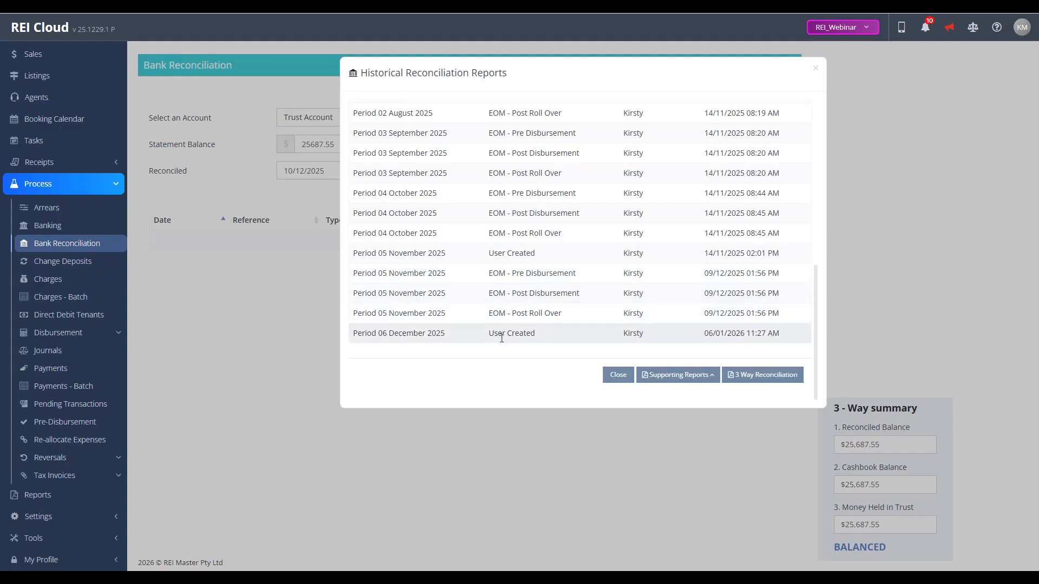
left_click(540, 333)
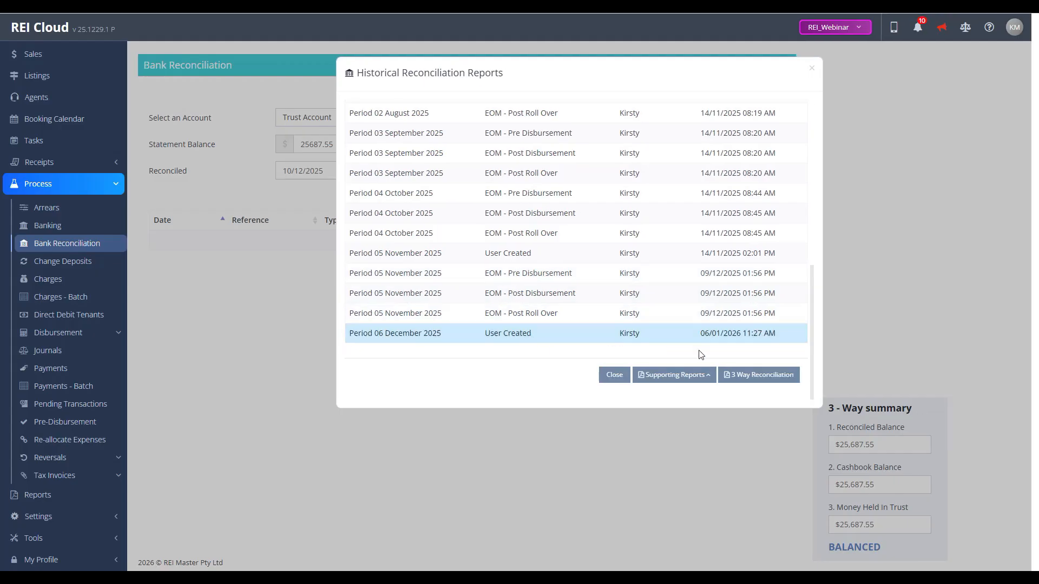
left_click(757, 375)
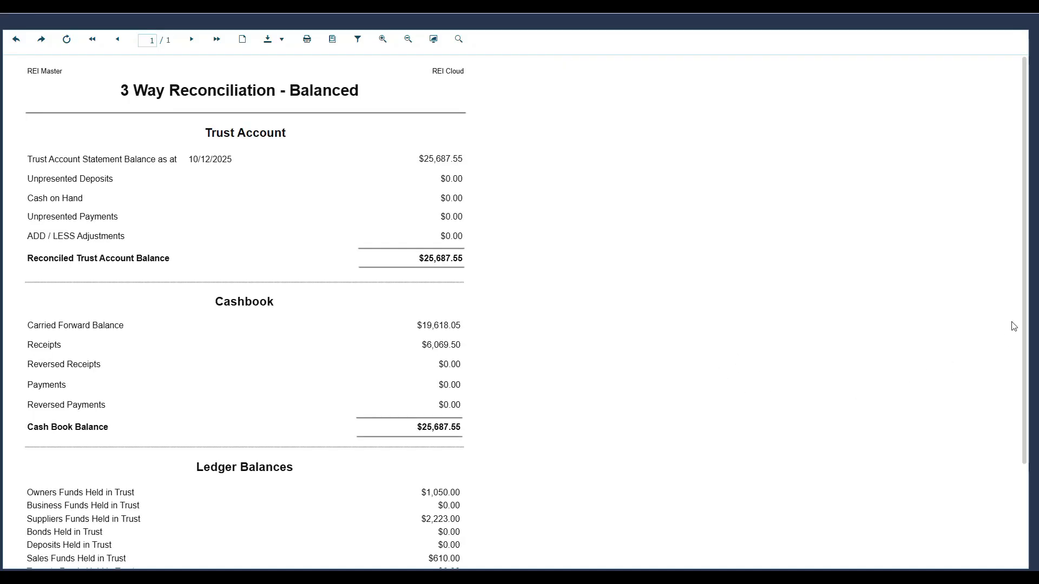
scroll(1024, 319, "down", 2)
left_click_drag(1024, 319, 1022, 357)
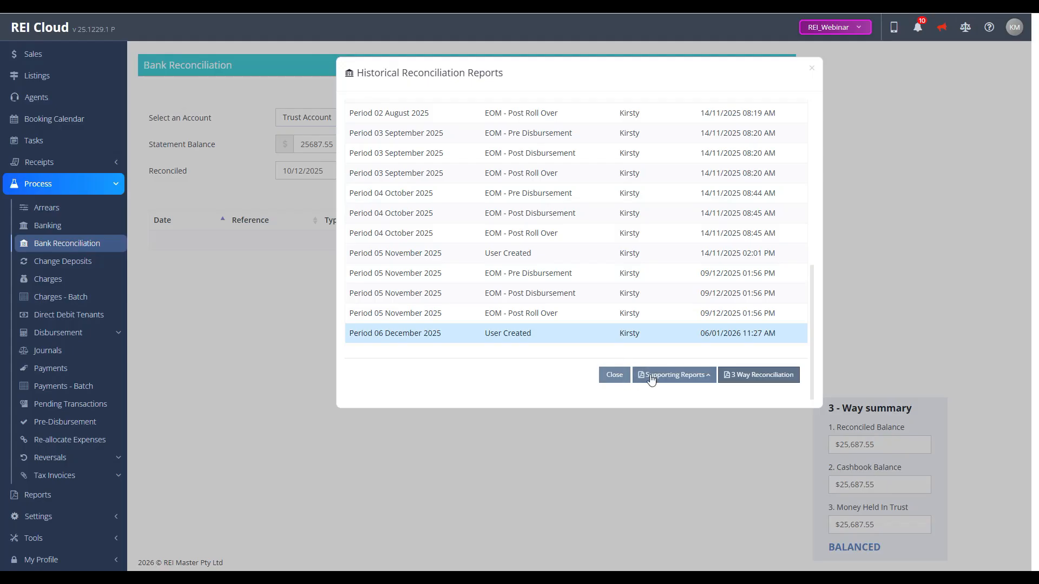
Review the supporting reports offered for the snapshot, then close the historical reports and view the available reconciliation reports
left_click(651, 375)
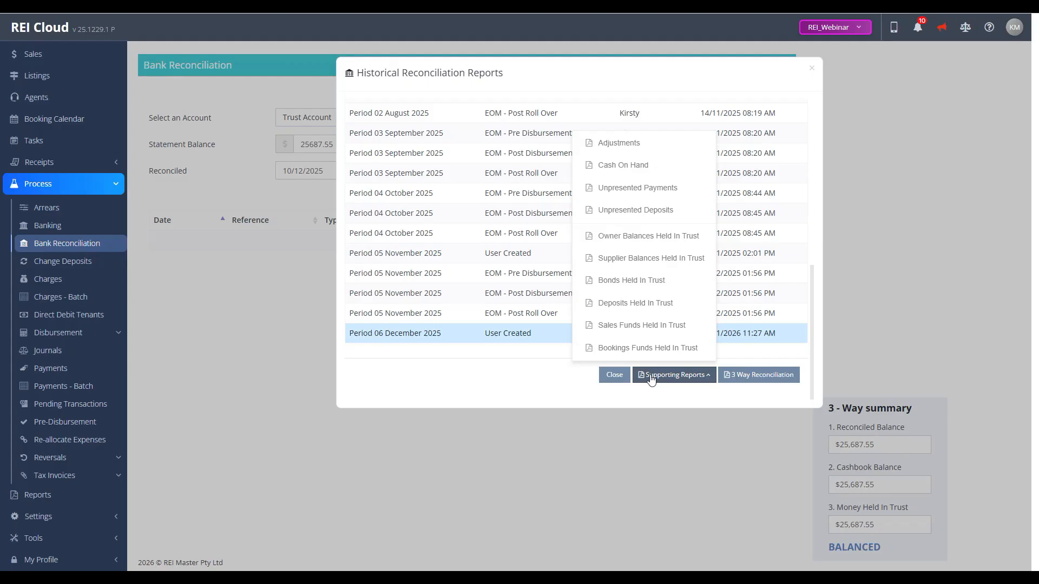
left_click(614, 375)
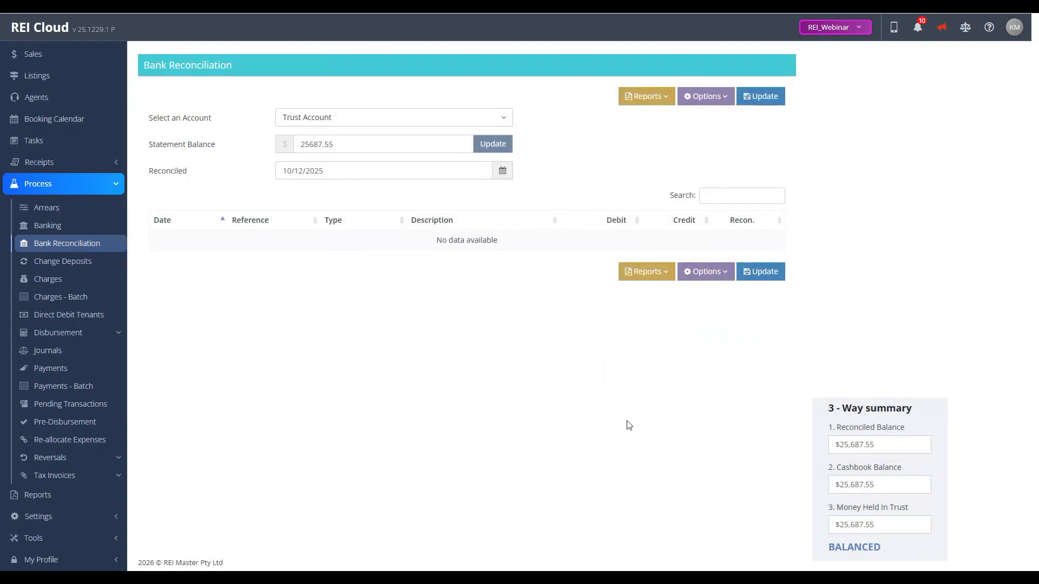
left_click(651, 99)
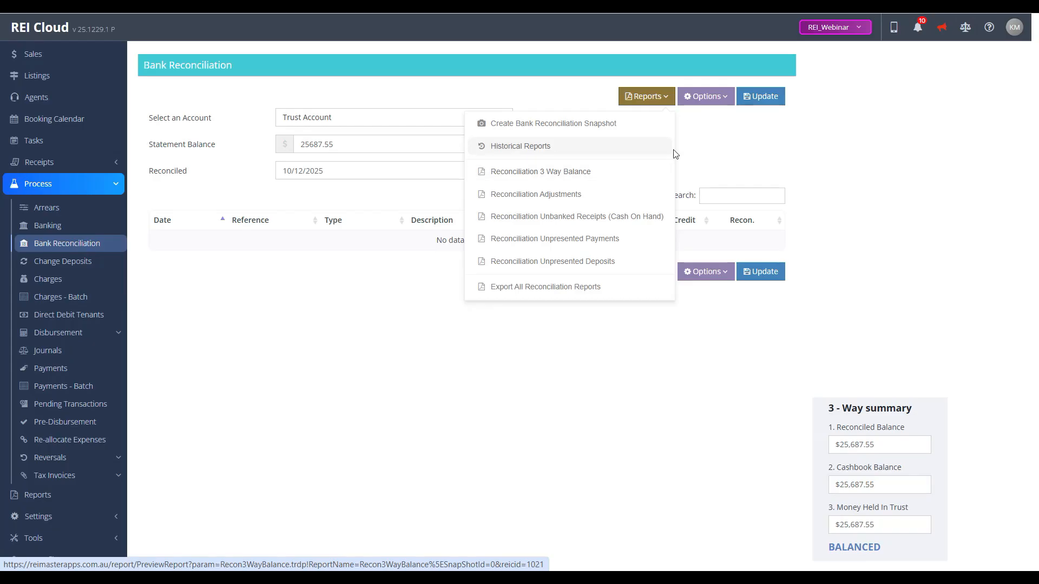
Add a bank reconciliation adjustment with a credit of 200 and the description "Unknown Funds"
left_click(709, 87)
left_click(710, 95)
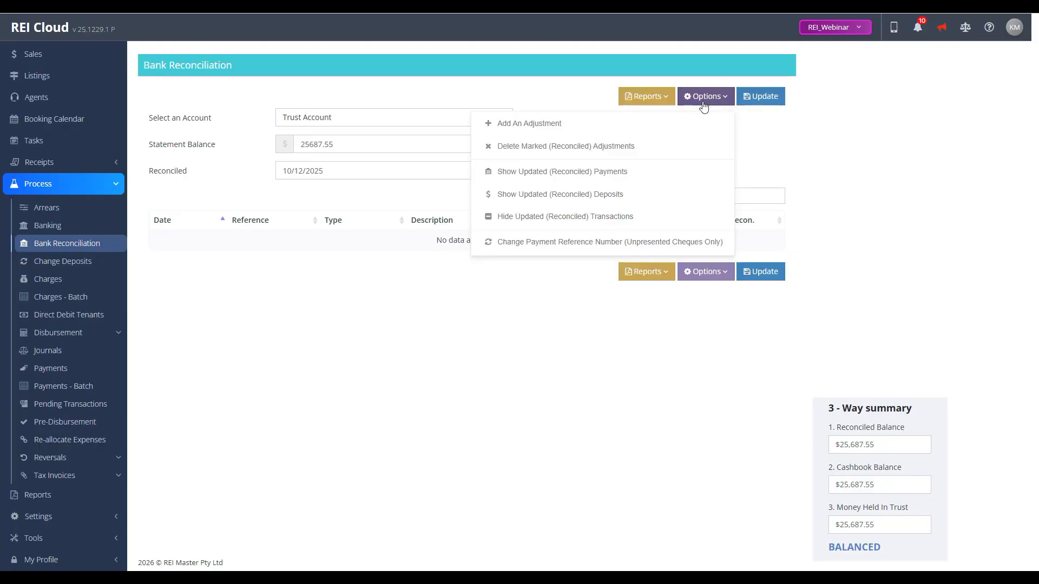
left_click(603, 124)
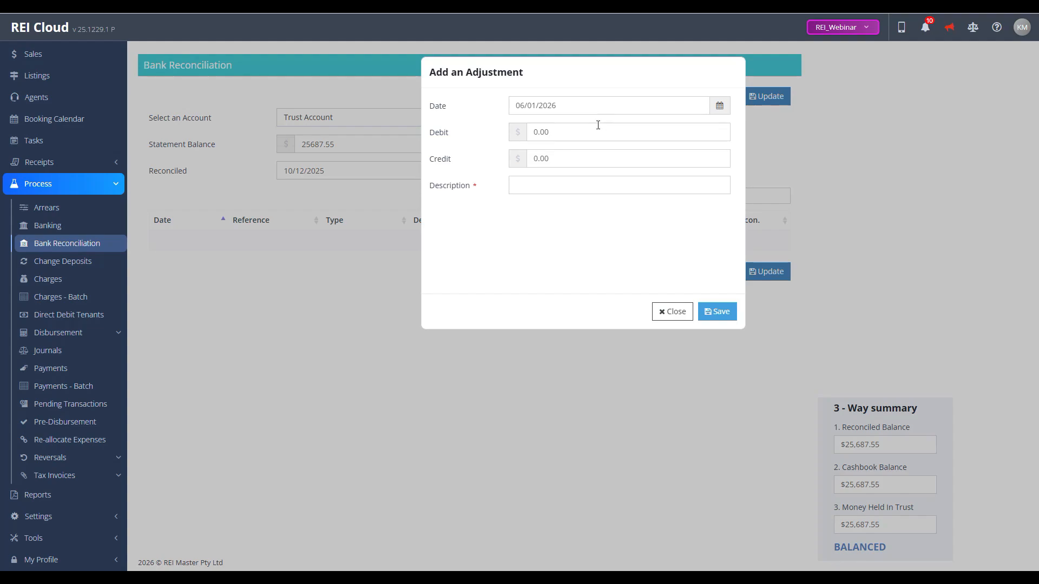
left_click(545, 162)
left_click_drag(546, 162, 529, 164)
type("200")
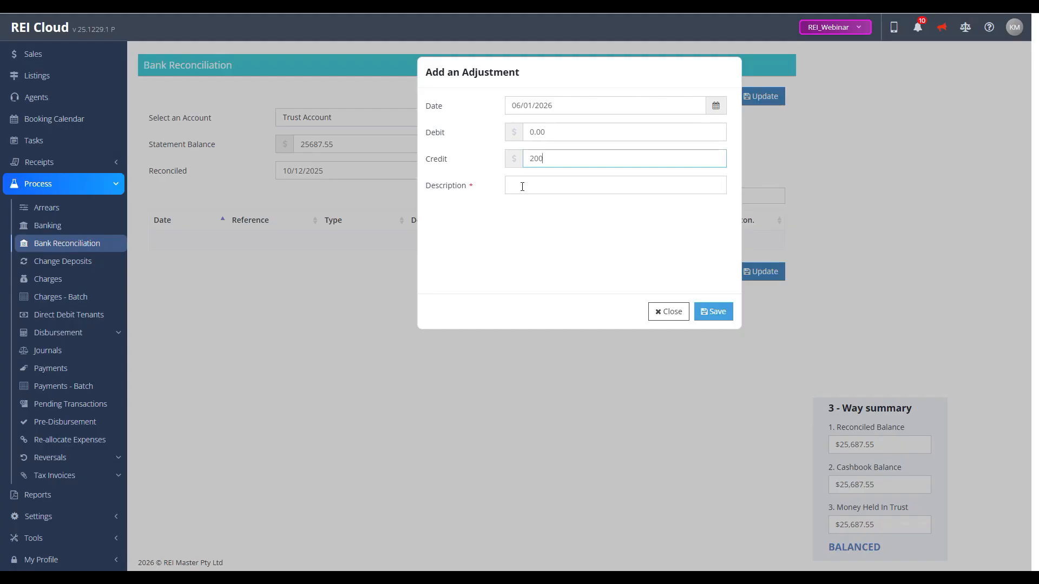
left_click(522, 187)
type("U")
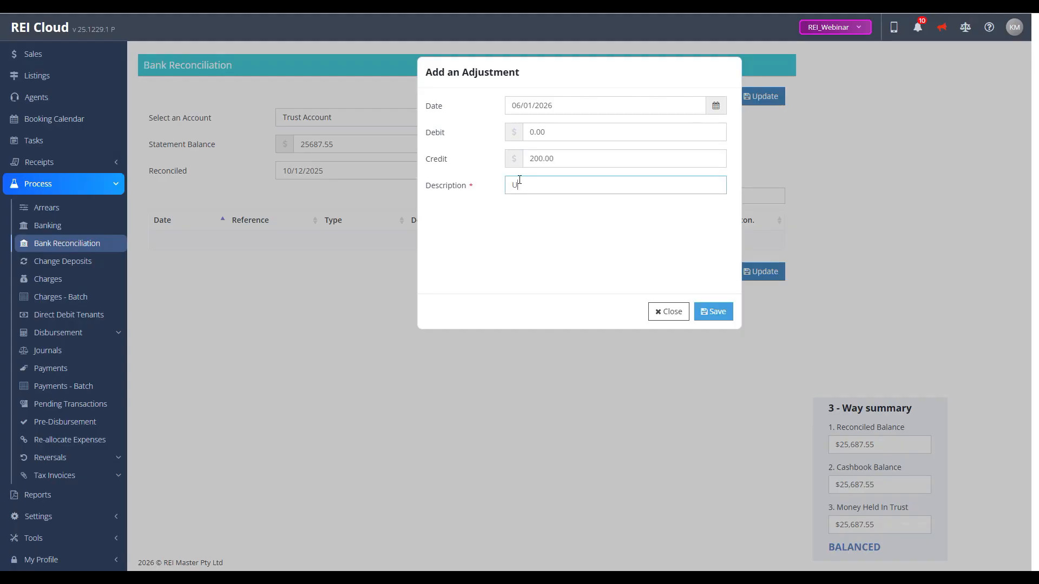
type("nknown Funds")
left_click(710, 312)
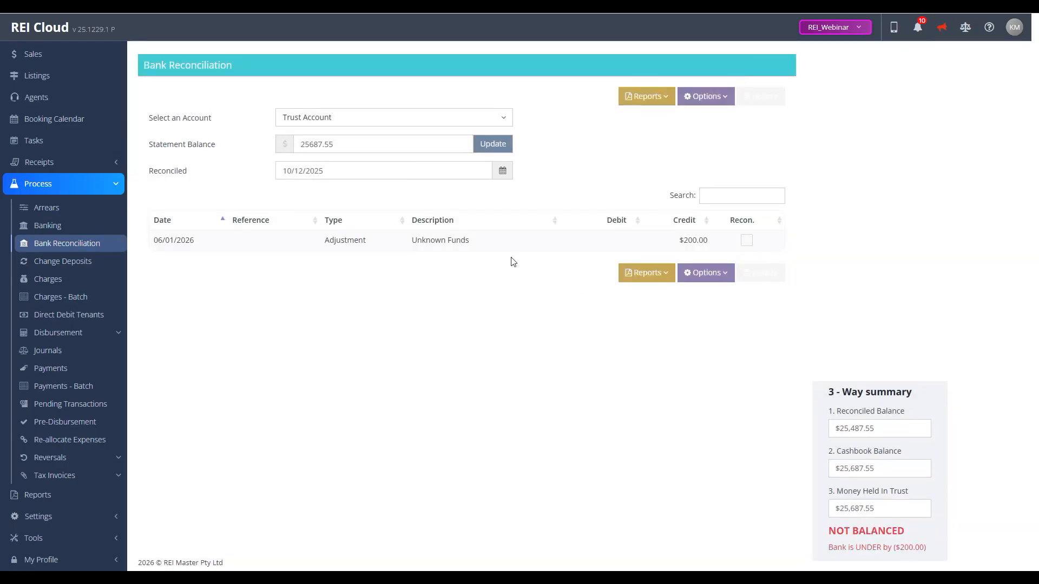
Update the trust account's statement balance to 25887.55
left_click(309, 145)
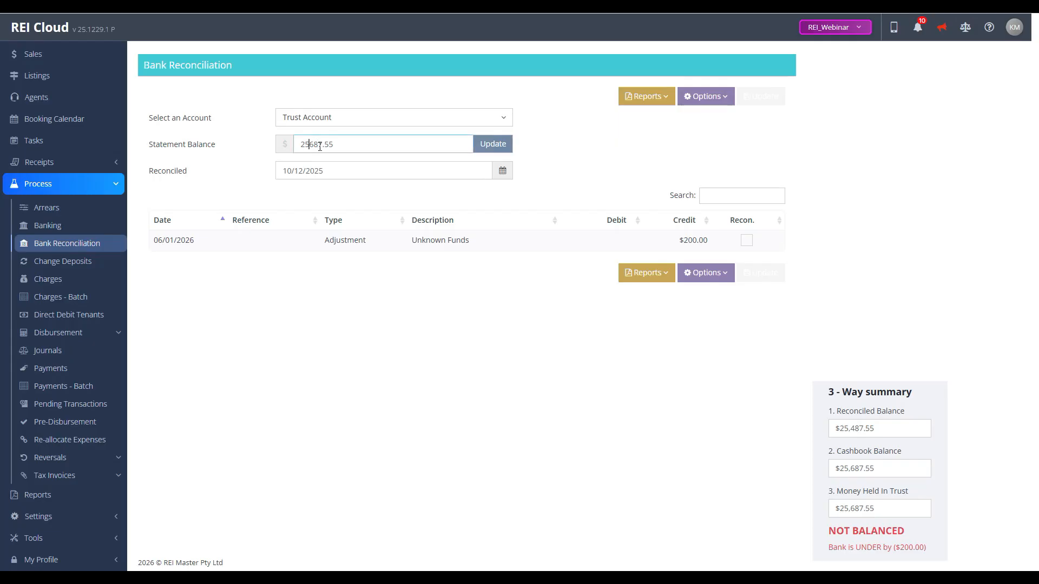
key("Delete")
type("8")
left_click(492, 145)
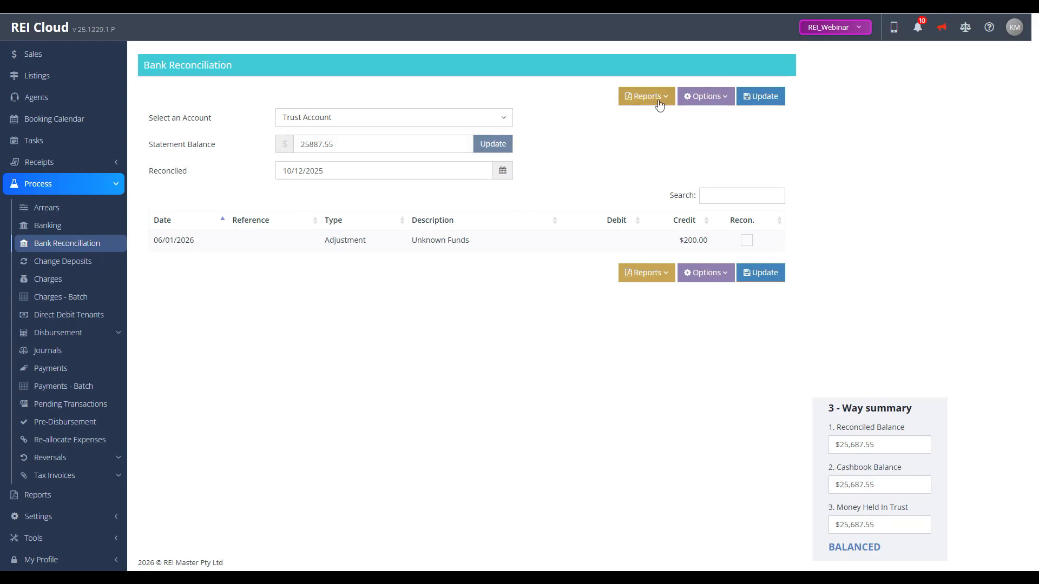
Show the updated (reconciled) payments from 01/11/2025 and un-reconcile the 09/12/2025 cheque with reference 4
left_click(703, 98)
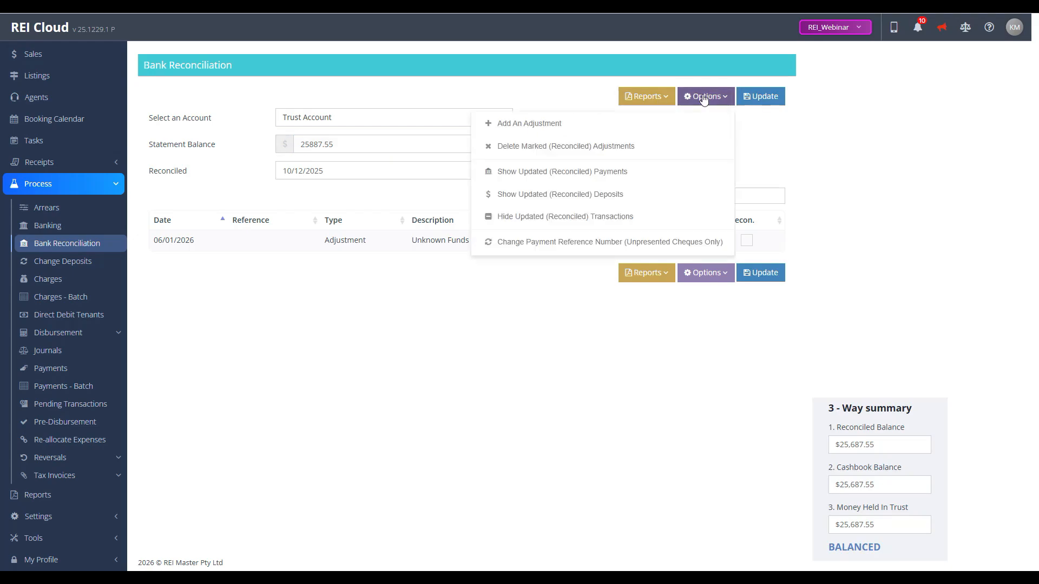
left_click(684, 178)
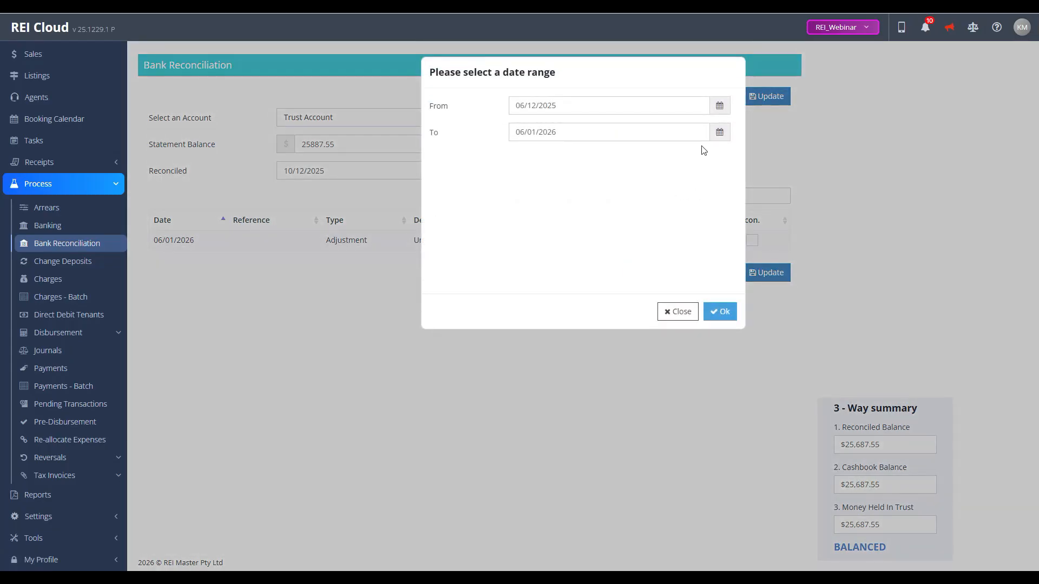
left_click(720, 106)
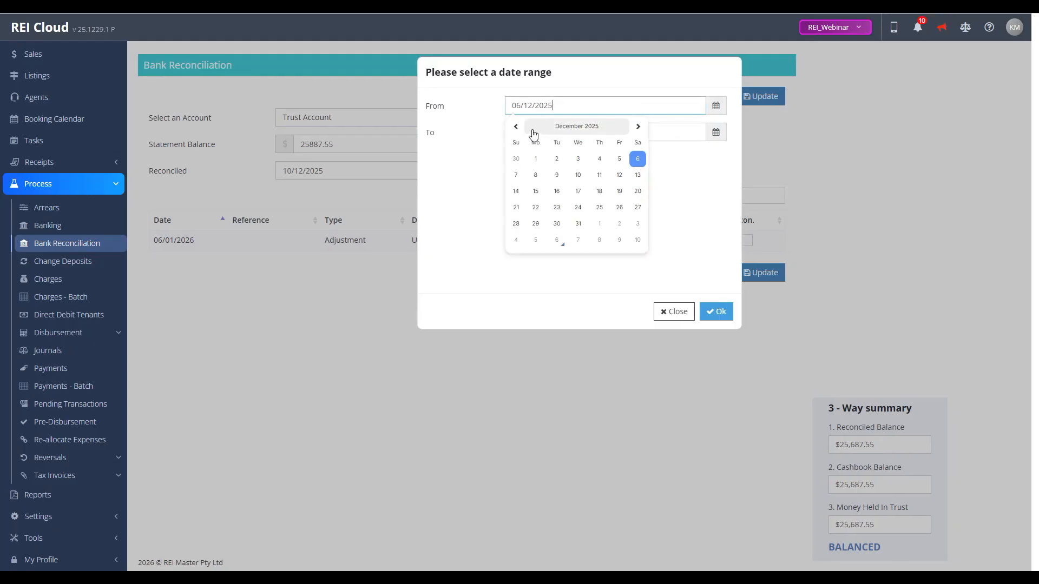
left_click(516, 126)
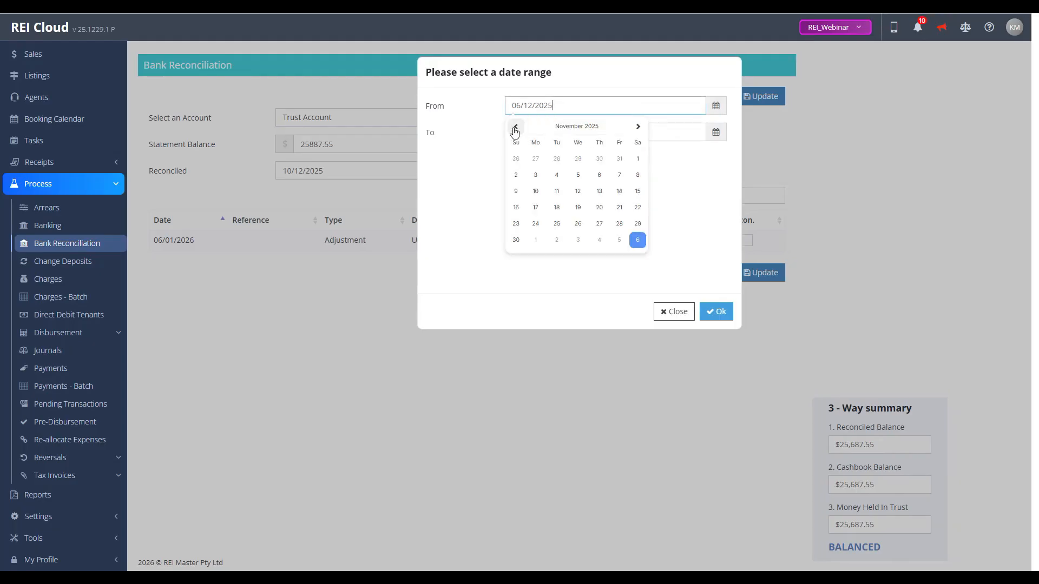
left_click(637, 159)
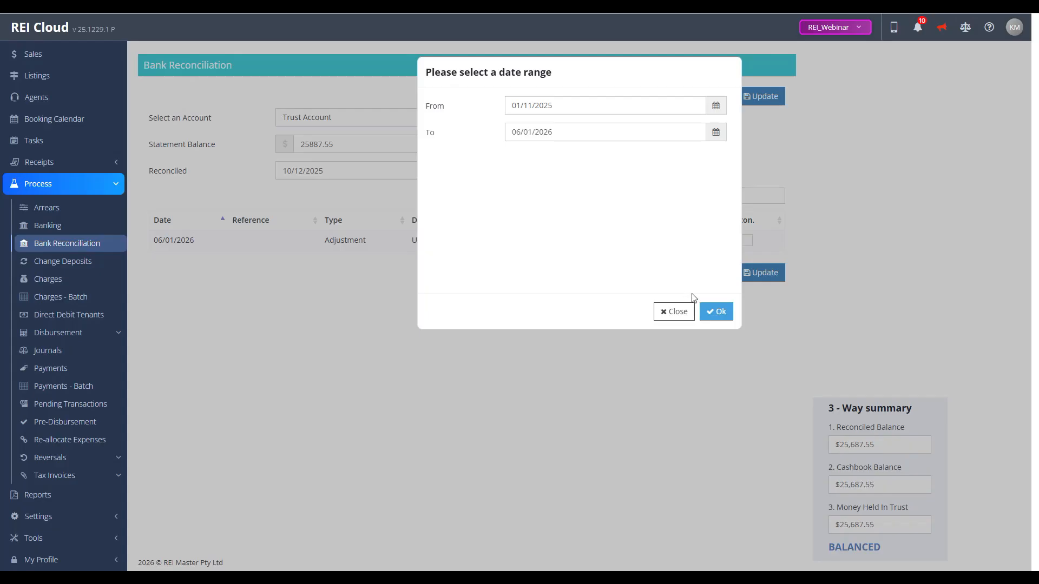
left_click(717, 313)
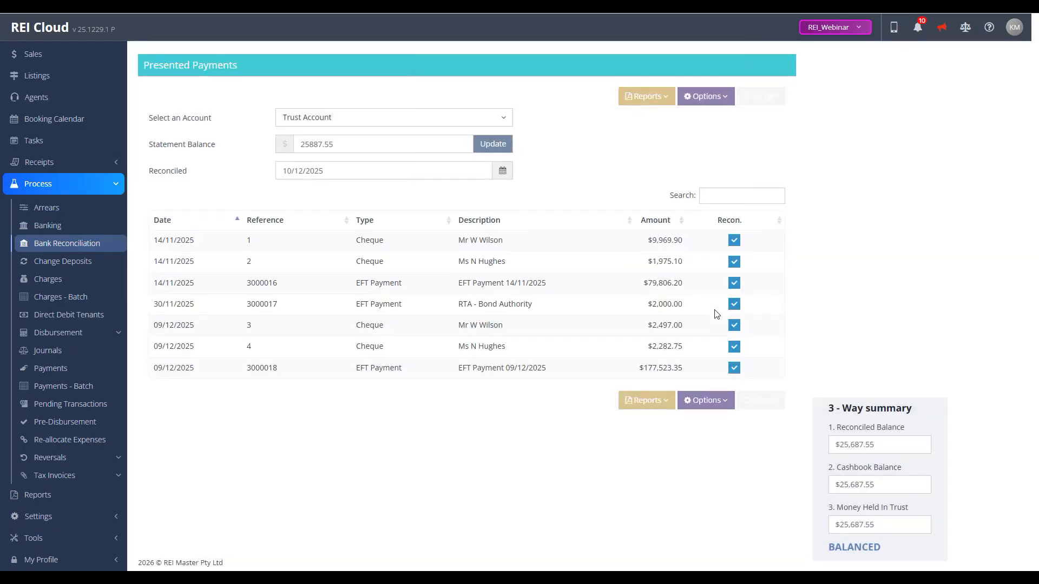
left_click(735, 346)
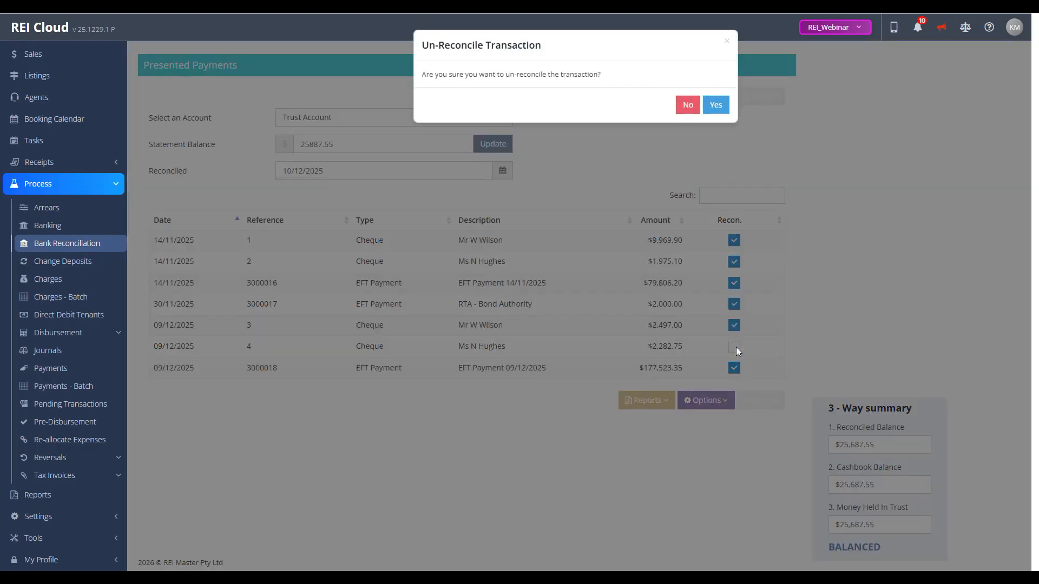
left_click(716, 105)
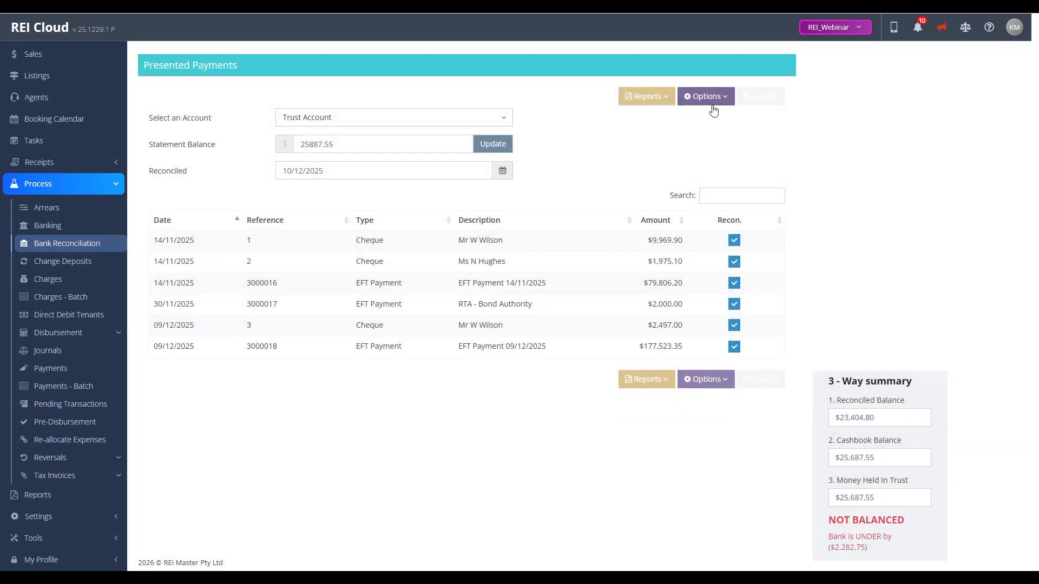
Show the updated (reconciled) deposits from 01/11/2025 and review the list through to its last entries
left_click(691, 95)
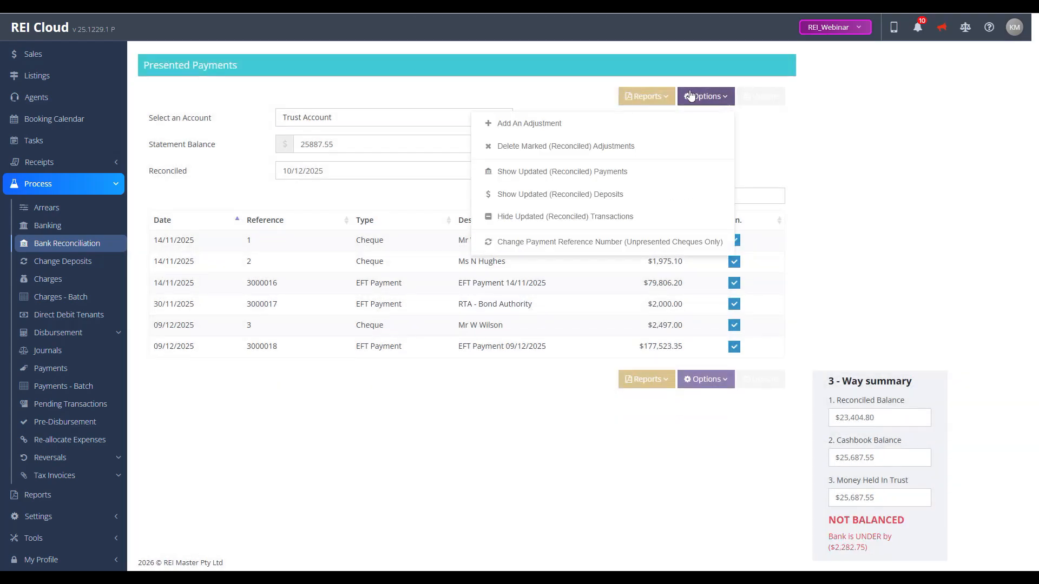
left_click(636, 202)
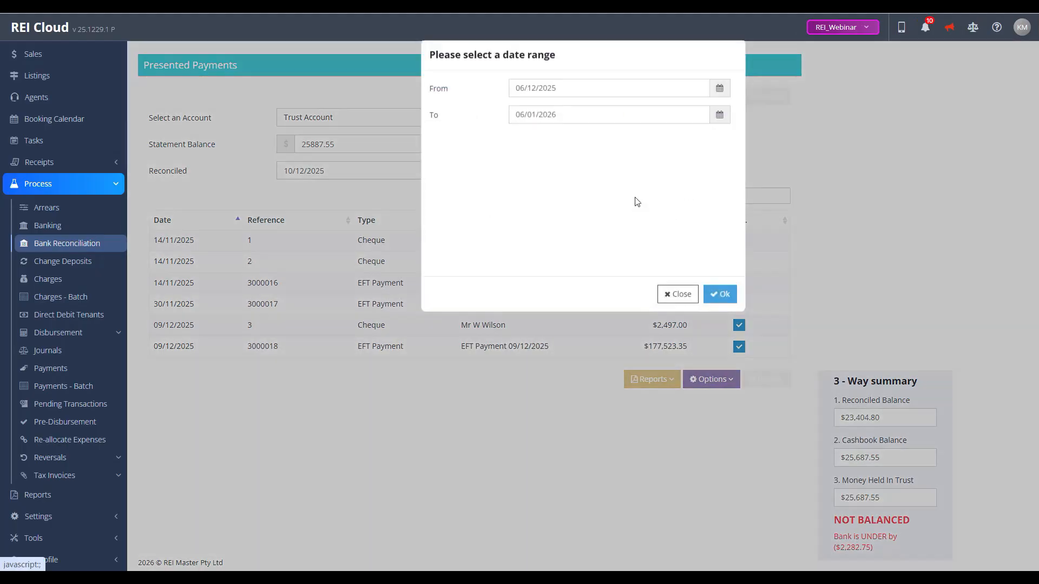
left_click(717, 107)
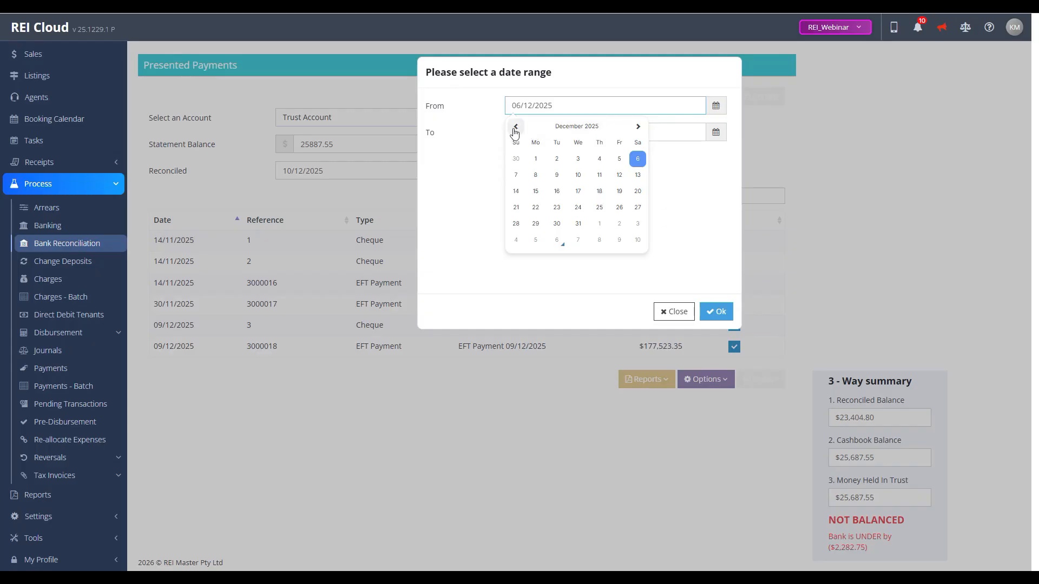
left_click(516, 127)
left_click(642, 163)
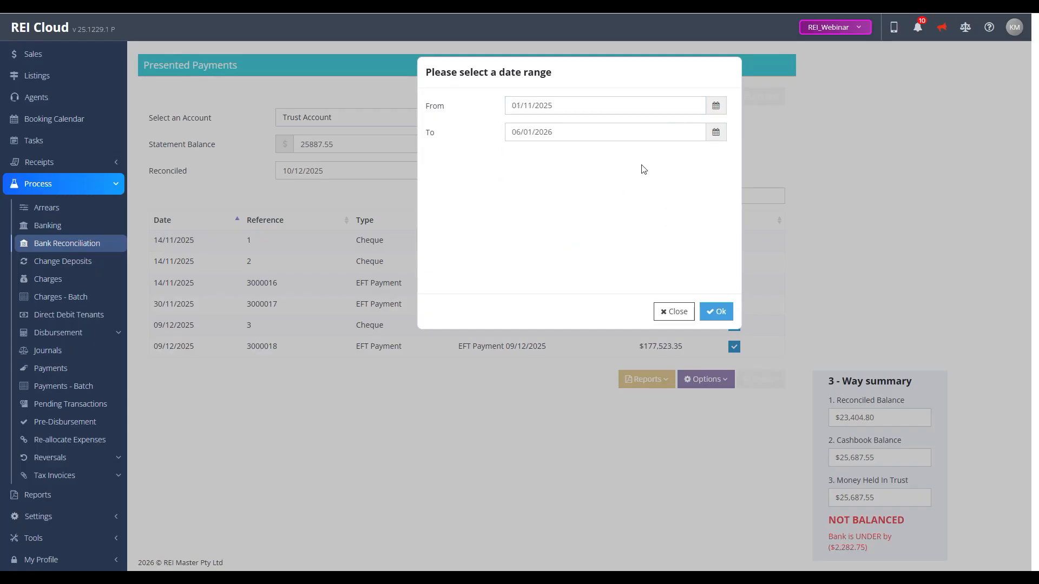
left_click(717, 312)
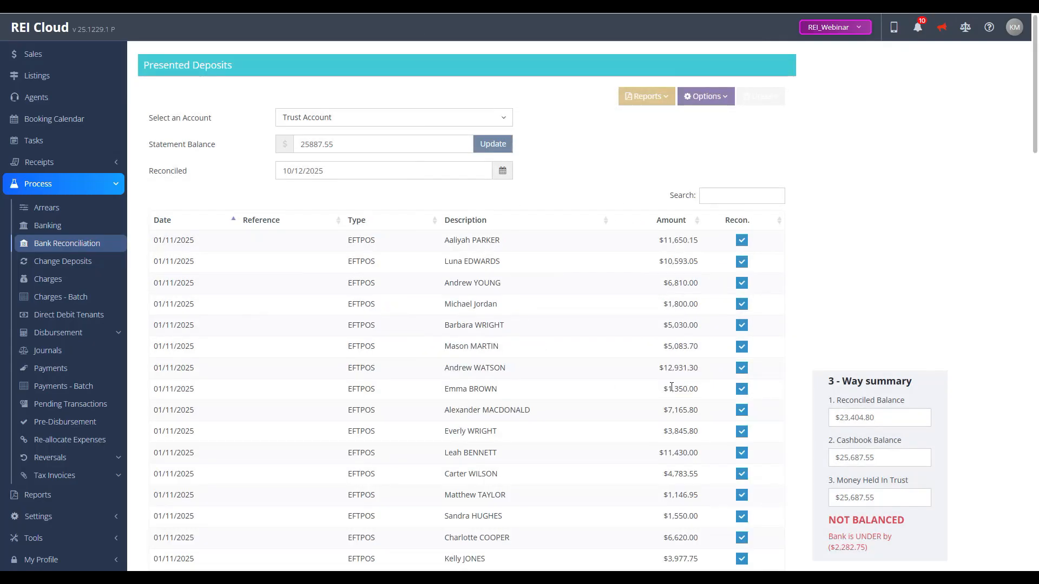
scroll(671, 387, "down", 10)
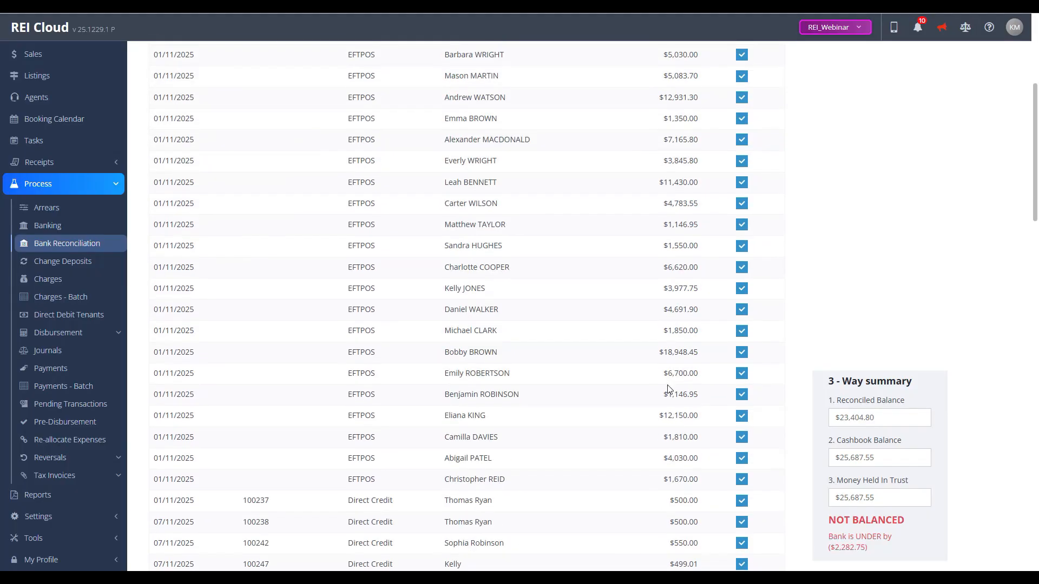
scroll(669, 389, "down", 15)
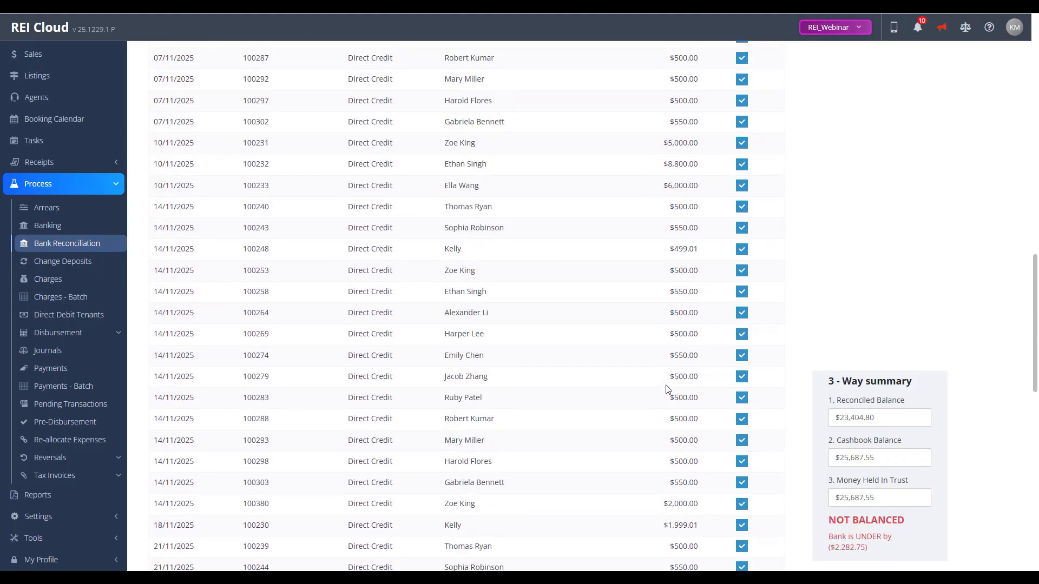
scroll(668, 388, "down", 3)
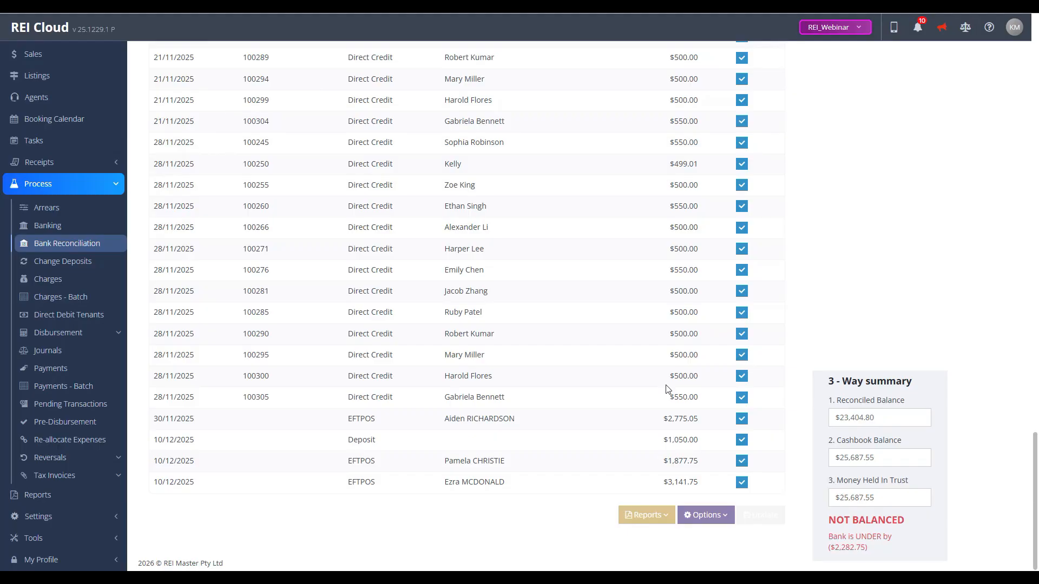
Hide the updated (reconciled) transactions to return to the unreconciled bank reconciliation list
left_click(697, 521)
scroll(601, 541, "down", 2)
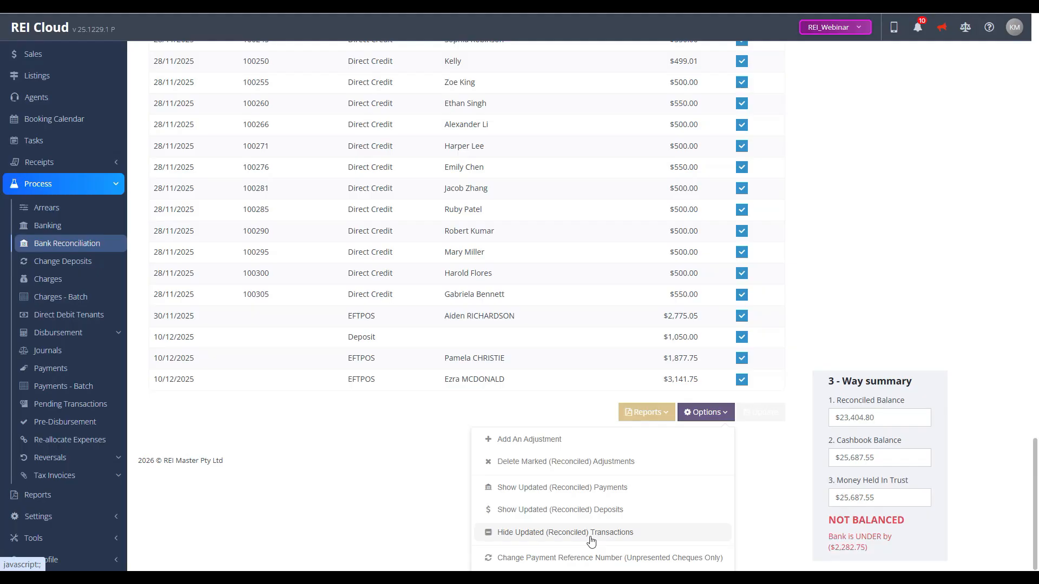
left_click(591, 542)
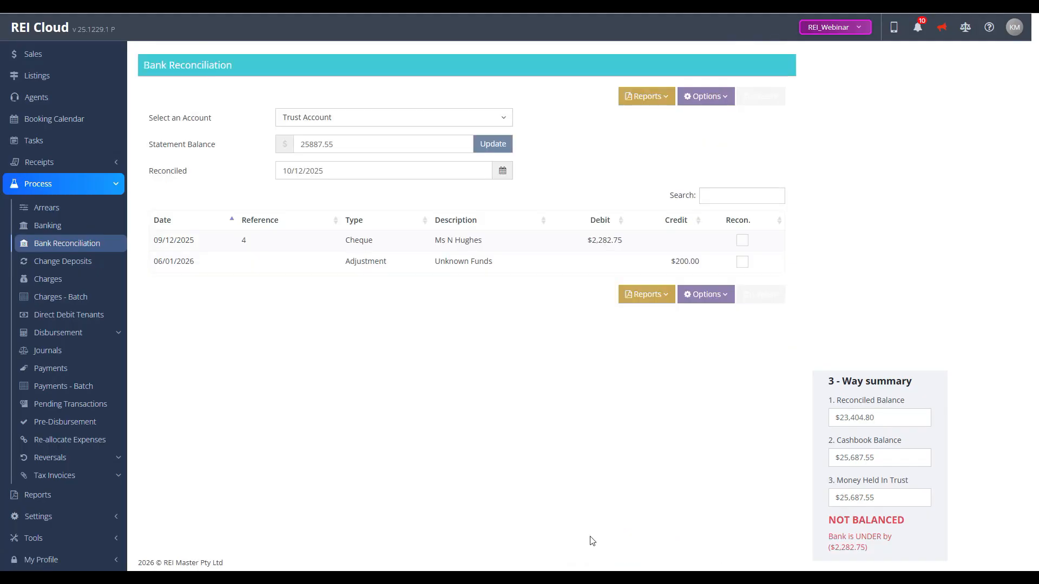
Change the payment reference number of the 09/12/2025 cheque to 401 and return to the bank reconciliation list
left_click(540, 245)
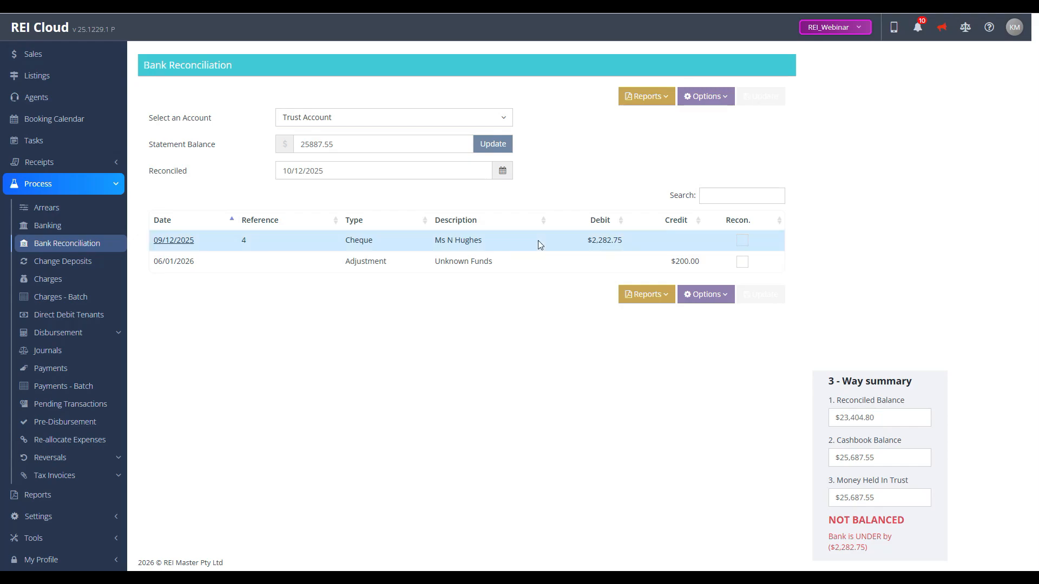
left_click(713, 99)
left_click(645, 242)
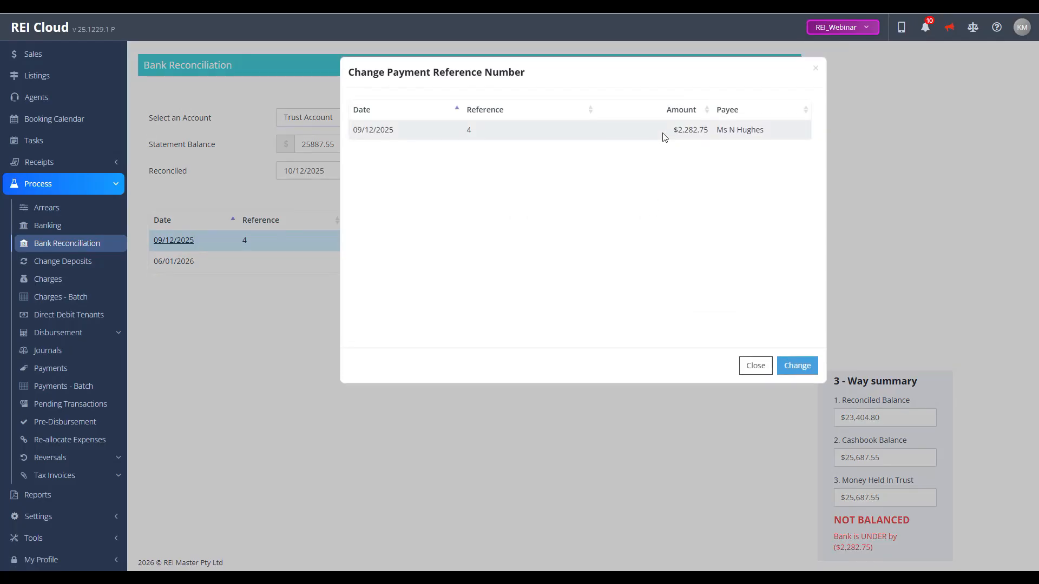
left_click(665, 136)
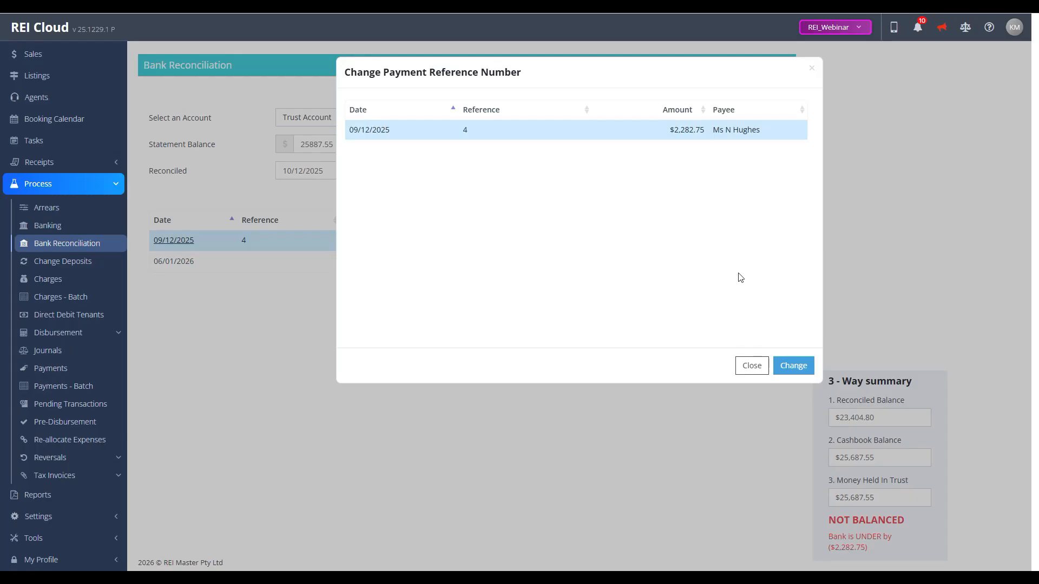
left_click(801, 366)
left_click(549, 143)
type("401")
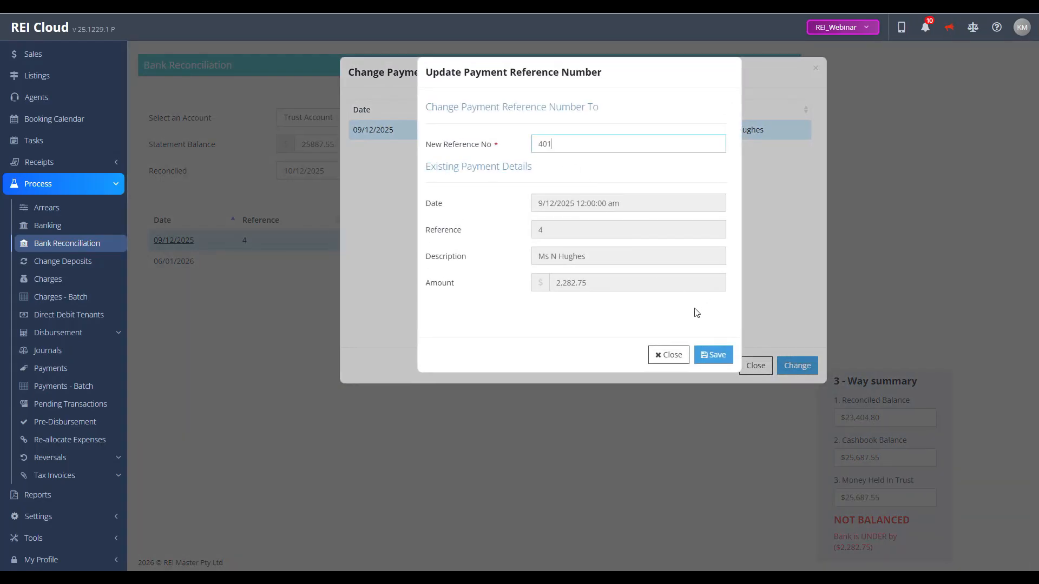
left_click(713, 357)
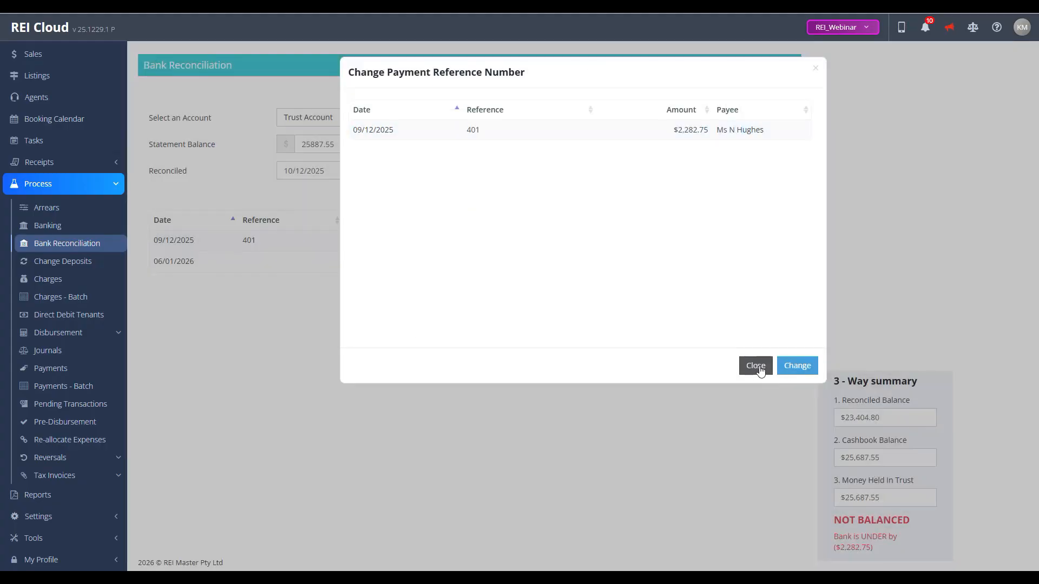
left_click(759, 367)
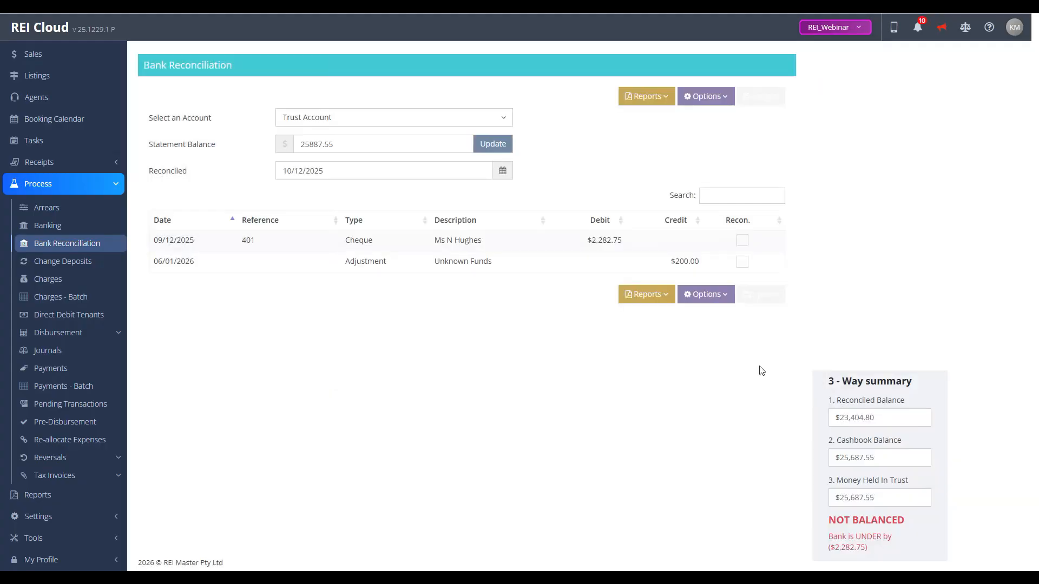
Mark the 09/12/2025 cheque with reference 401 as reconciled and update the reconciliation, confirming the update
left_click(743, 241)
left_click(758, 301)
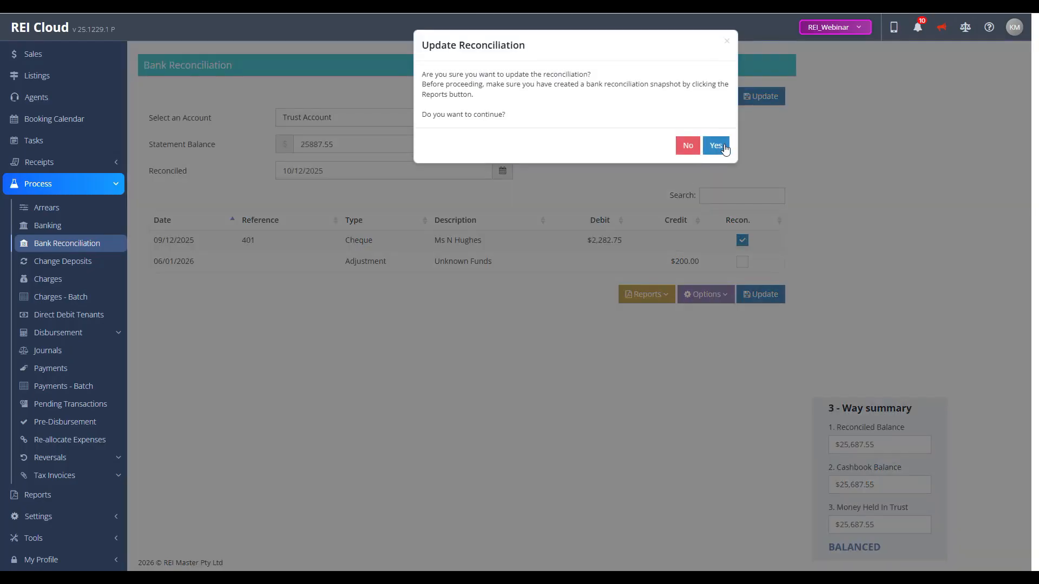
left_click(727, 151)
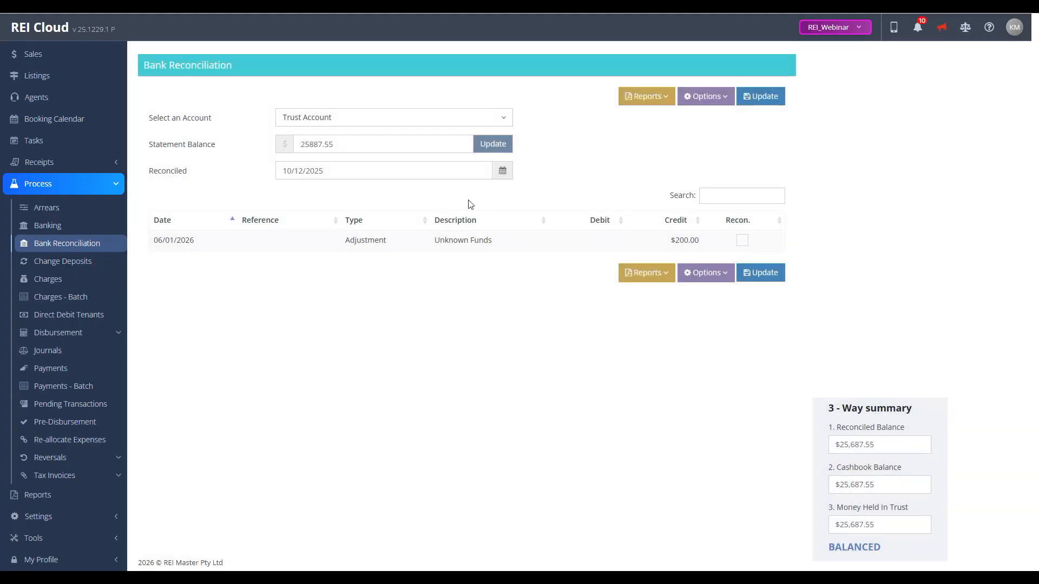
Leave the bank reconciliation and open the dashboard
scroll(72, 139, "up", 5)
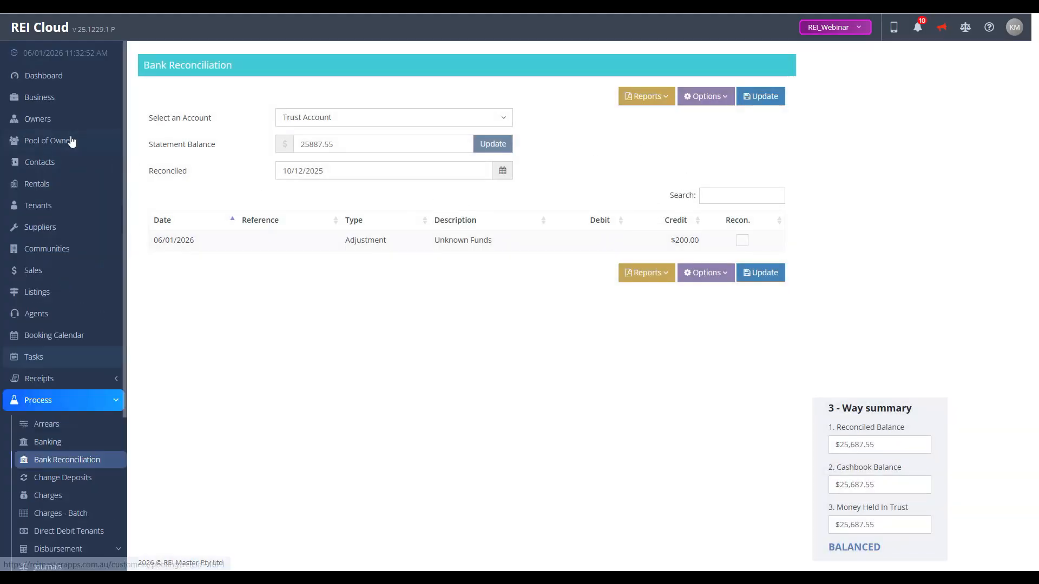
left_click(58, 79)
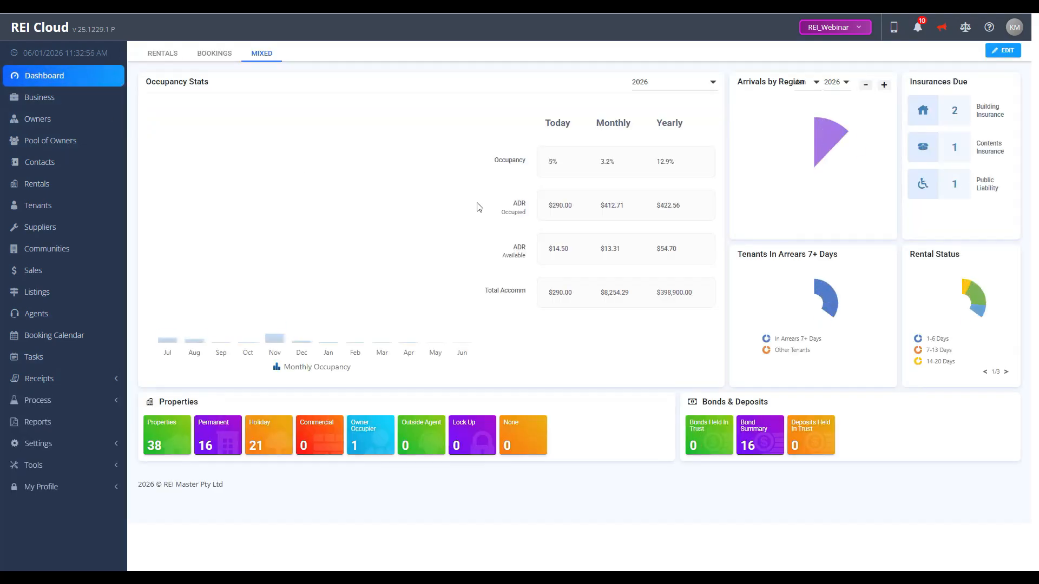